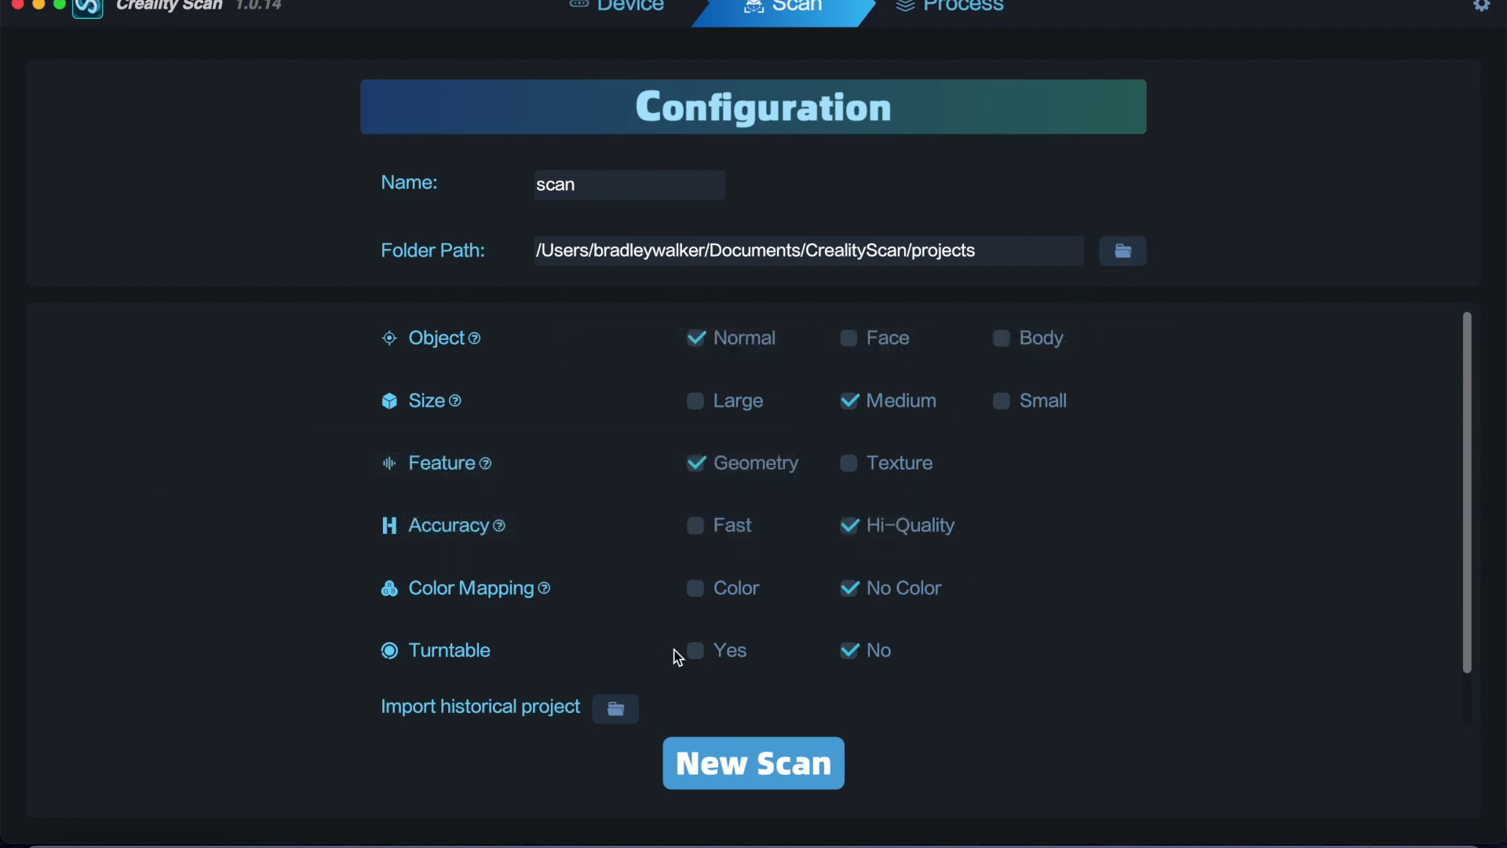
- Start a new Normal, Medium, Geometry, Hi-Quality scan with no colour and no turntable
mouse_move(877, 413)
mouse_move(674, 485)
click(781, 777)
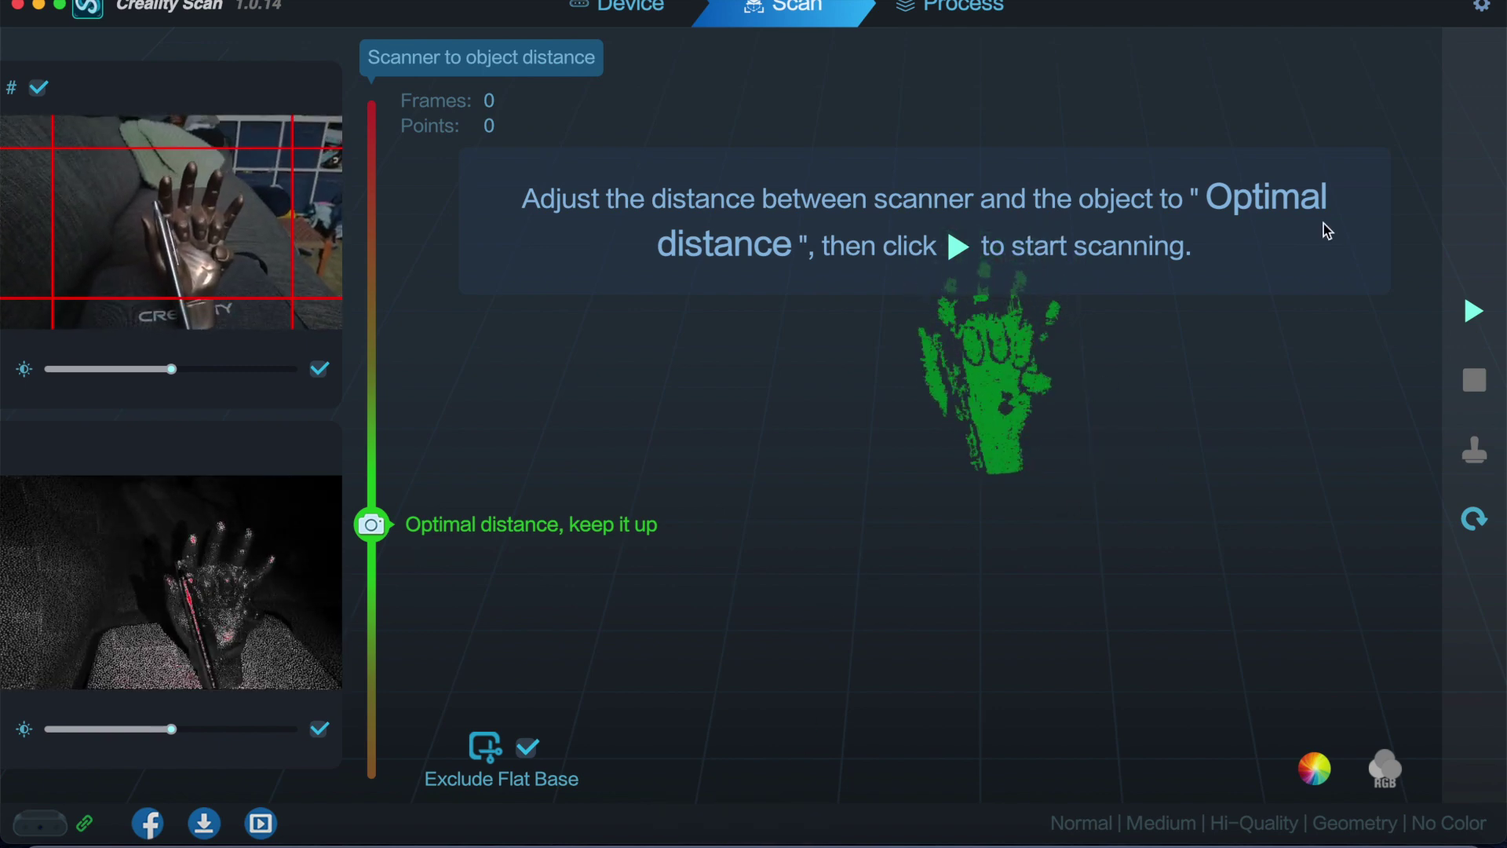
- Start capturing the brass hand at the optimal distance
click(1475, 312)
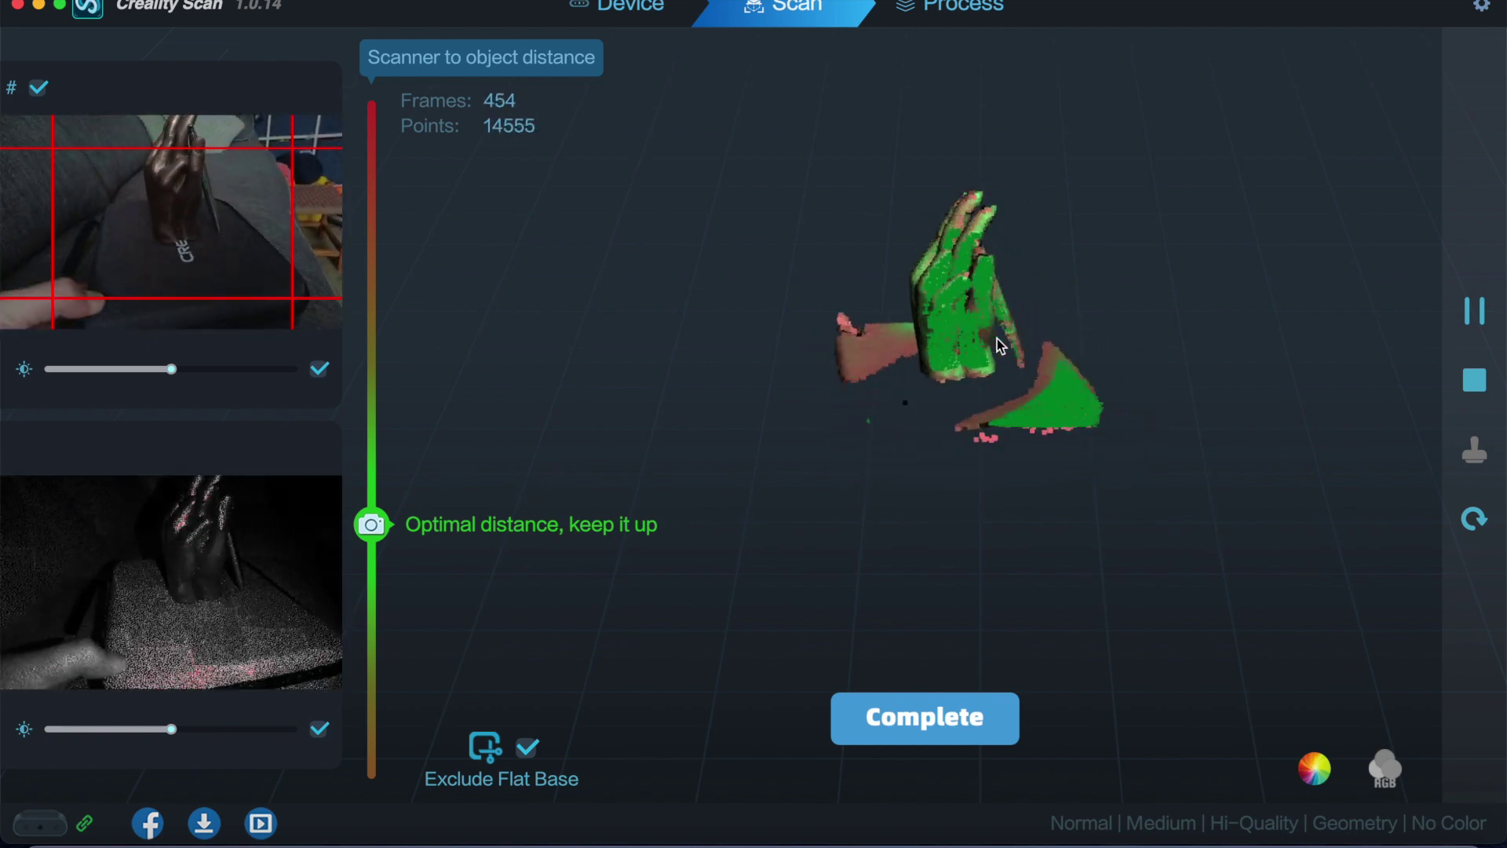
- Complete the scan once most of the hand shows green
click(981, 720)
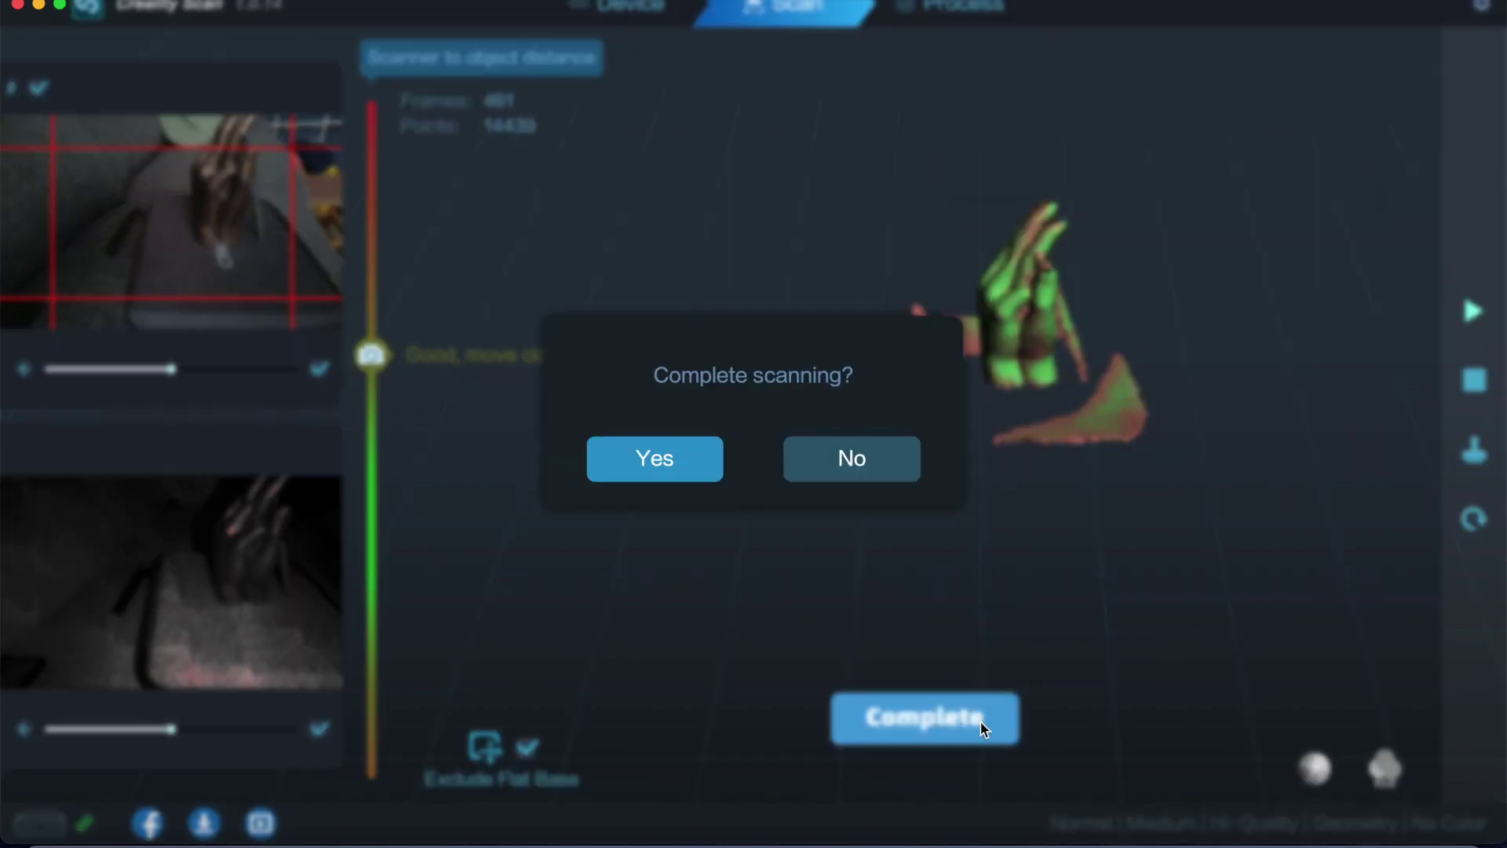
- Confirm ending the scan and optimize the point cloud manually at 0.30 mm resolution
click(628, 461)
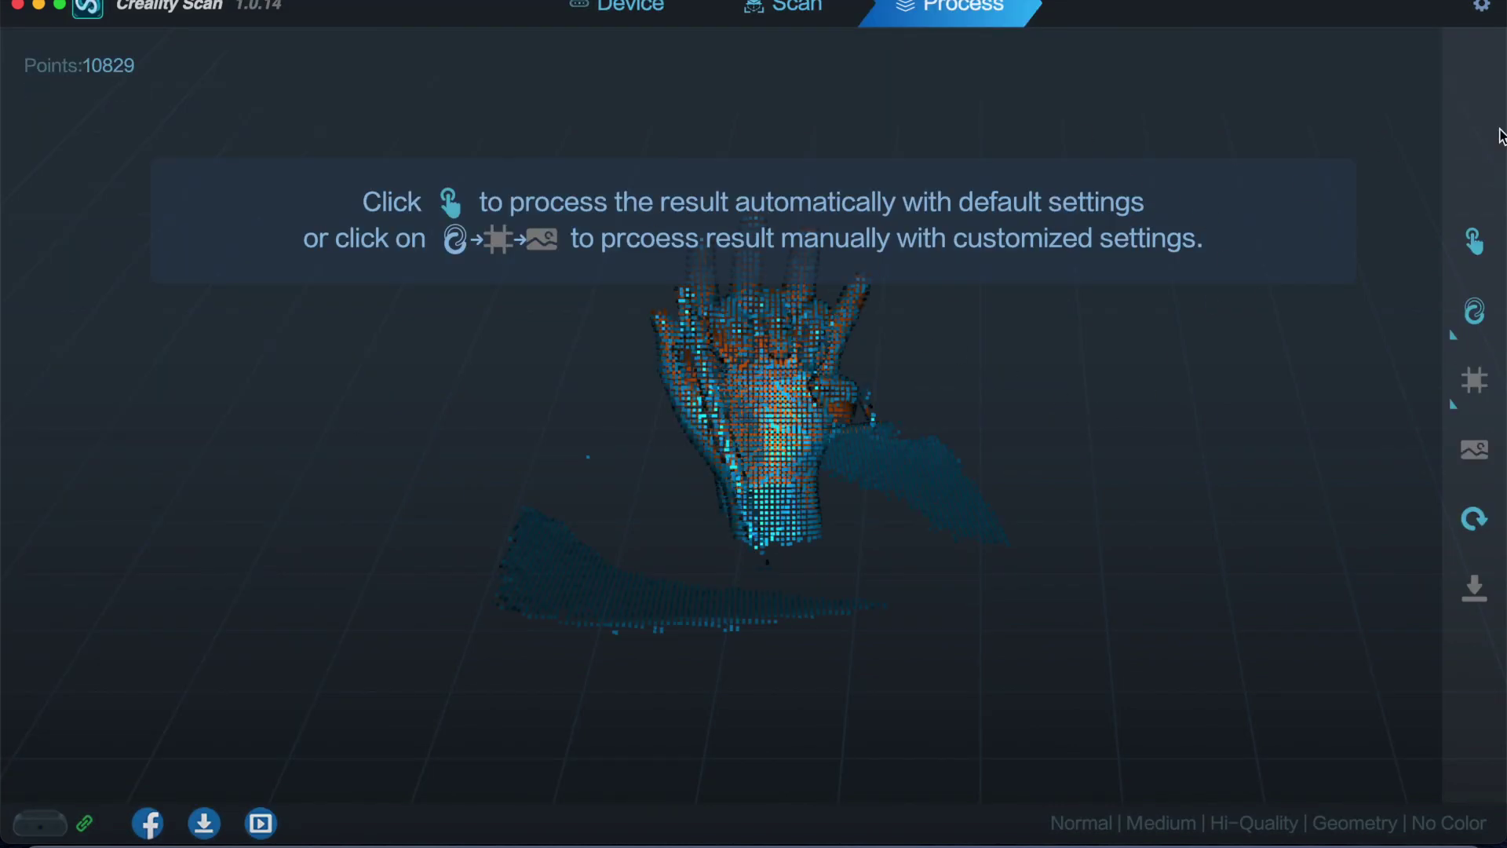
mouse_move(1476, 322)
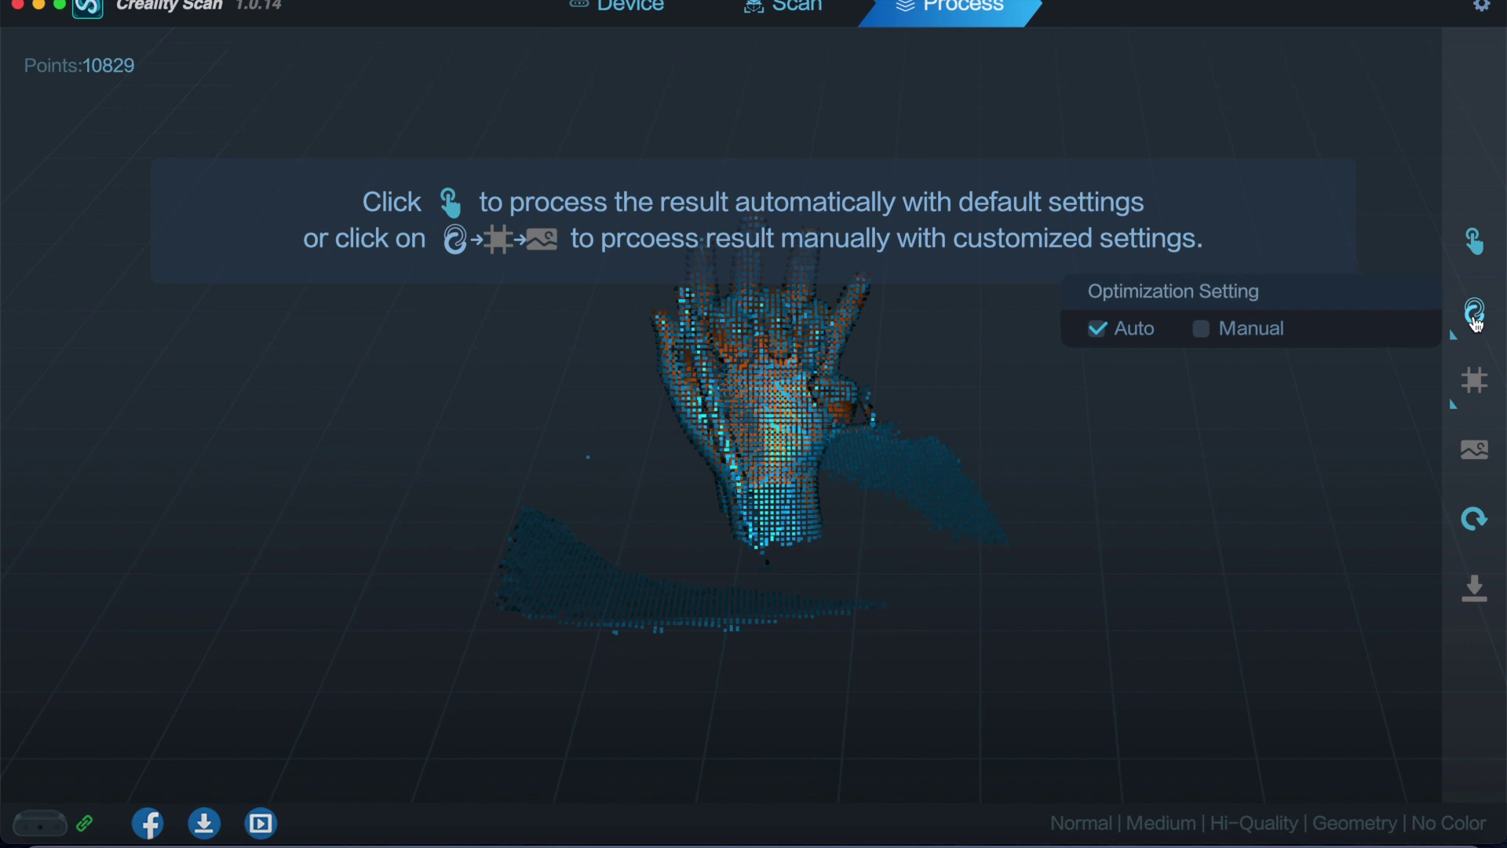
click(1201, 329)
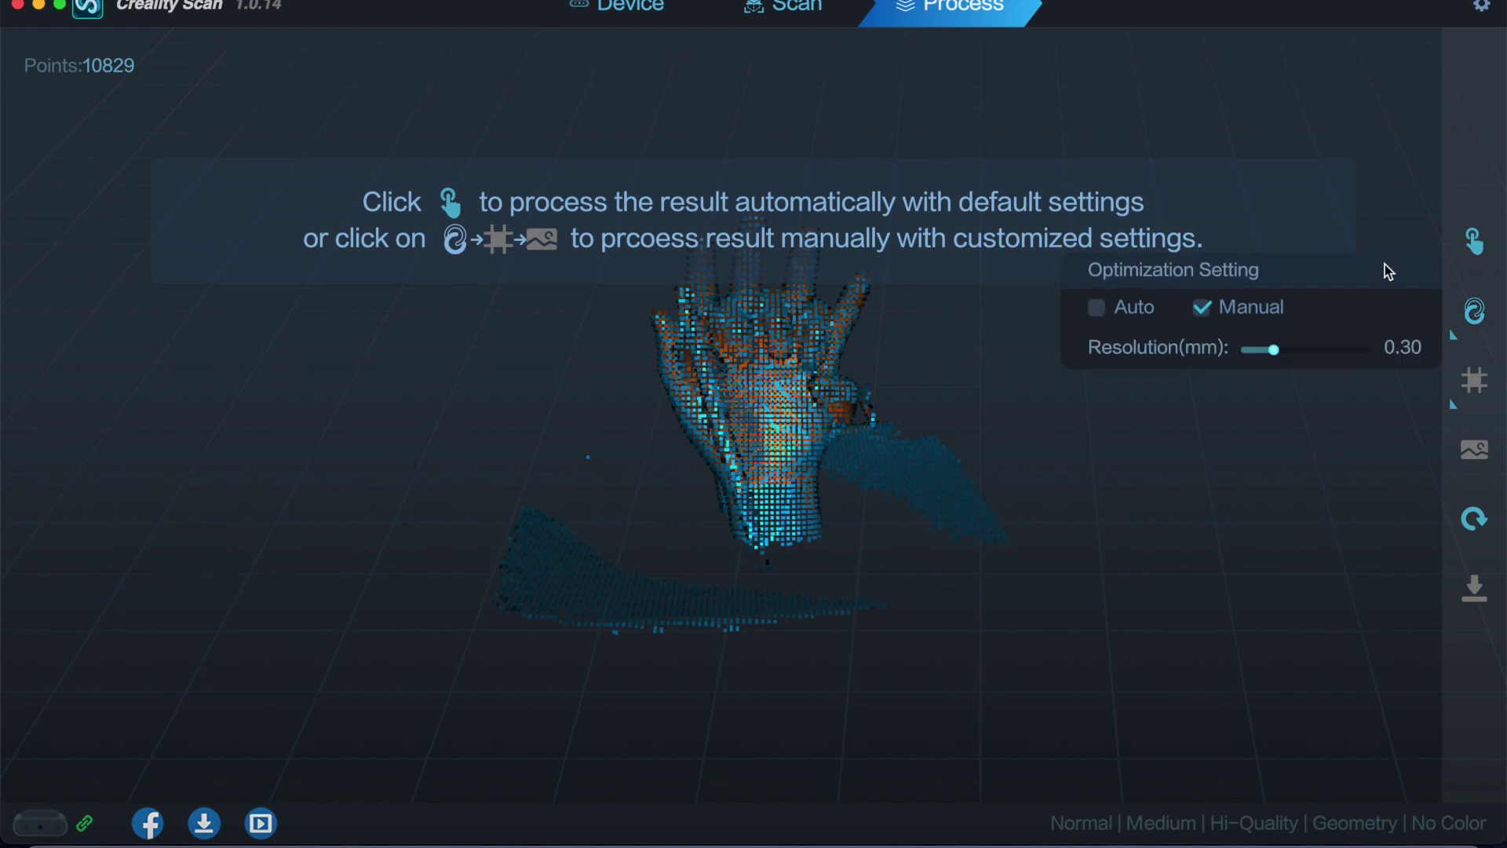
click(1475, 312)
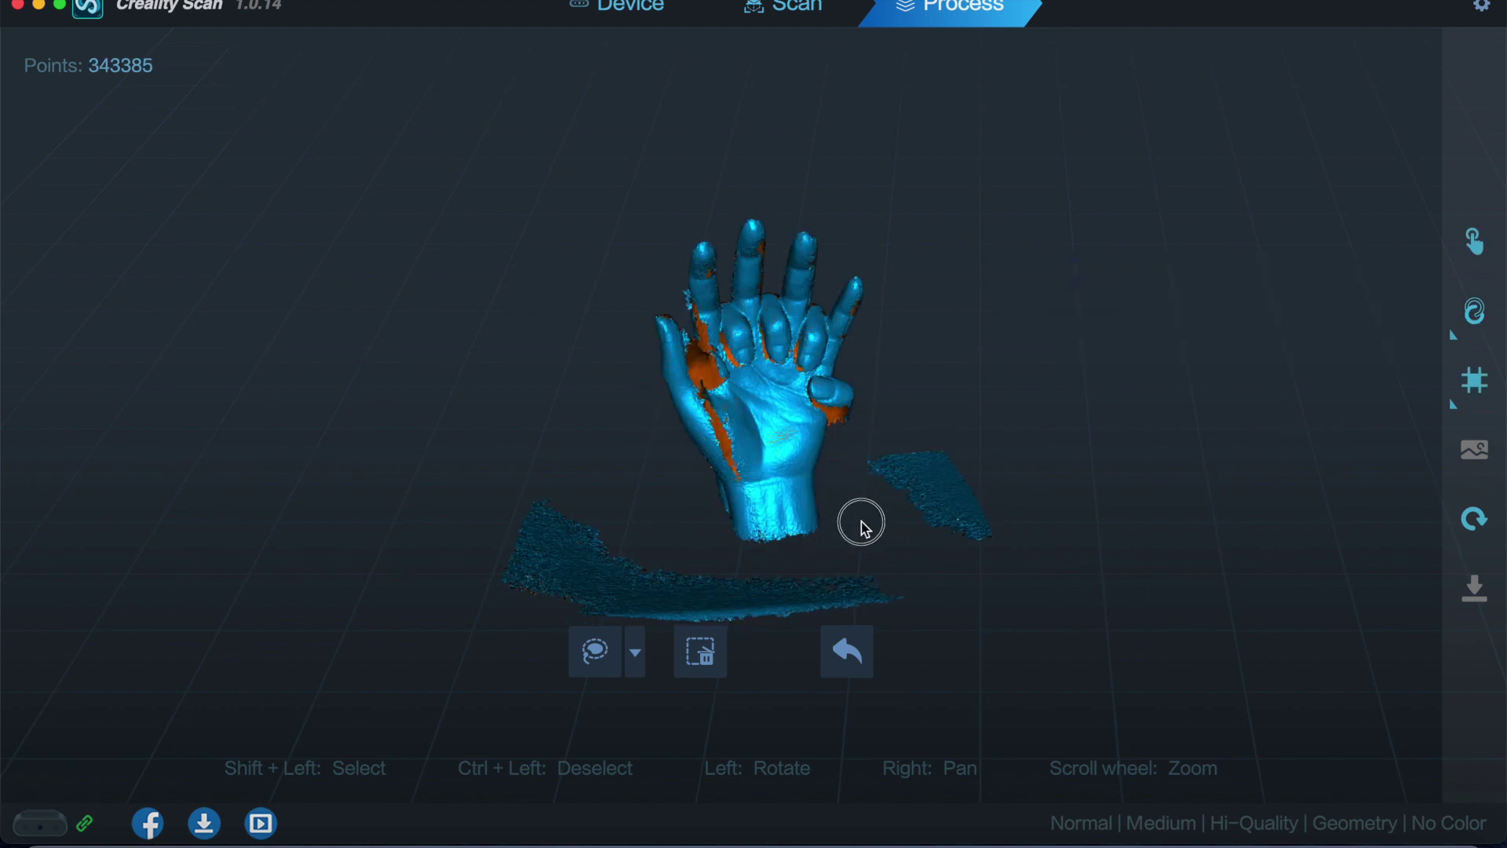
- Rectangle-select the flat platform strip beneath the hand
mouse_move(864, 528)
mouse_down()
mouse_move(767, 528)
mouse_move(855, 515)
mouse_move(863, 532)
mouse_up()
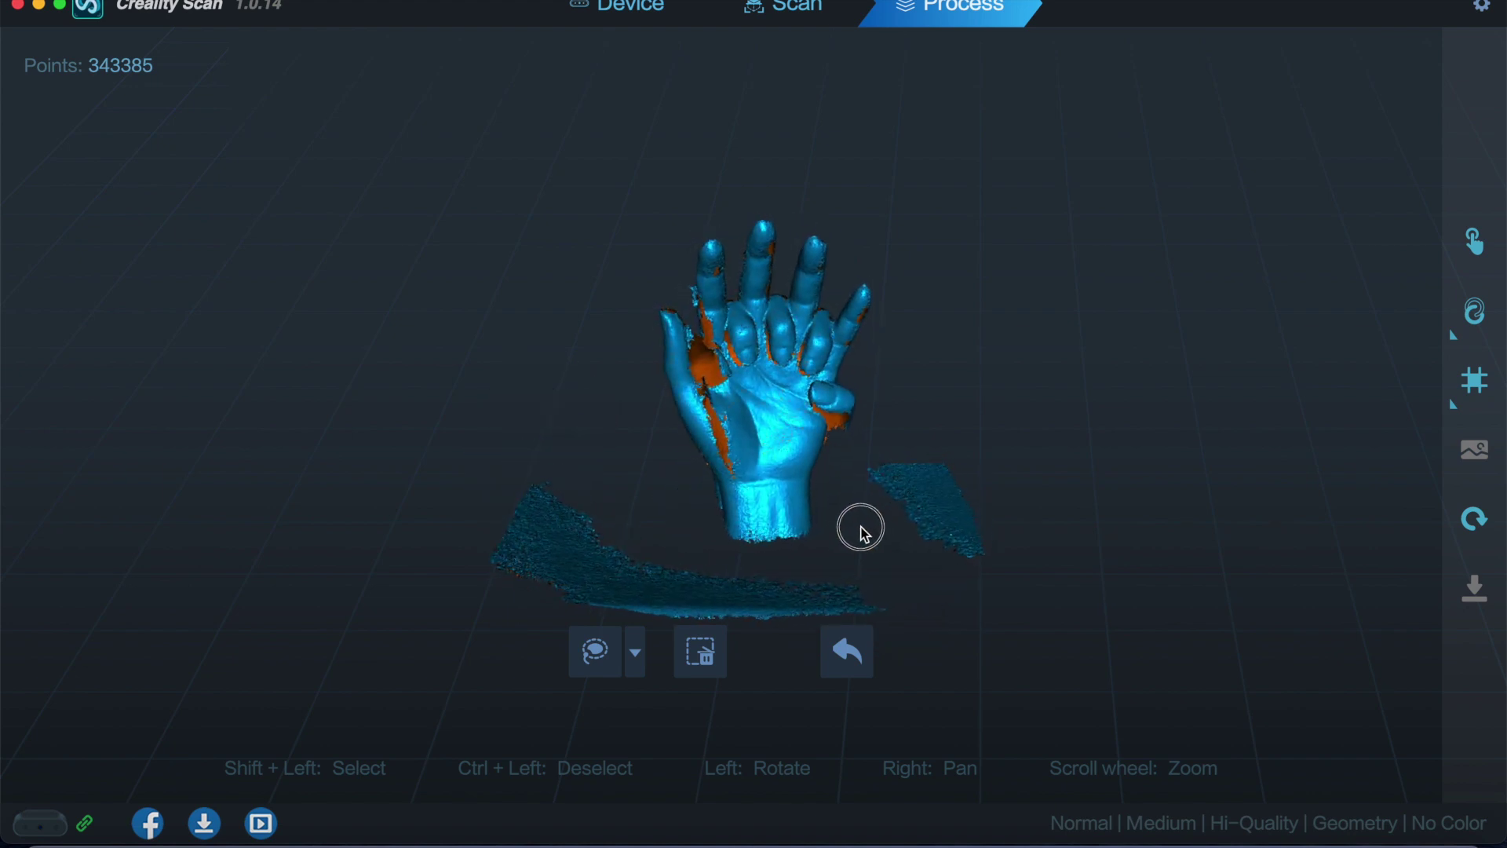
click(595, 656)
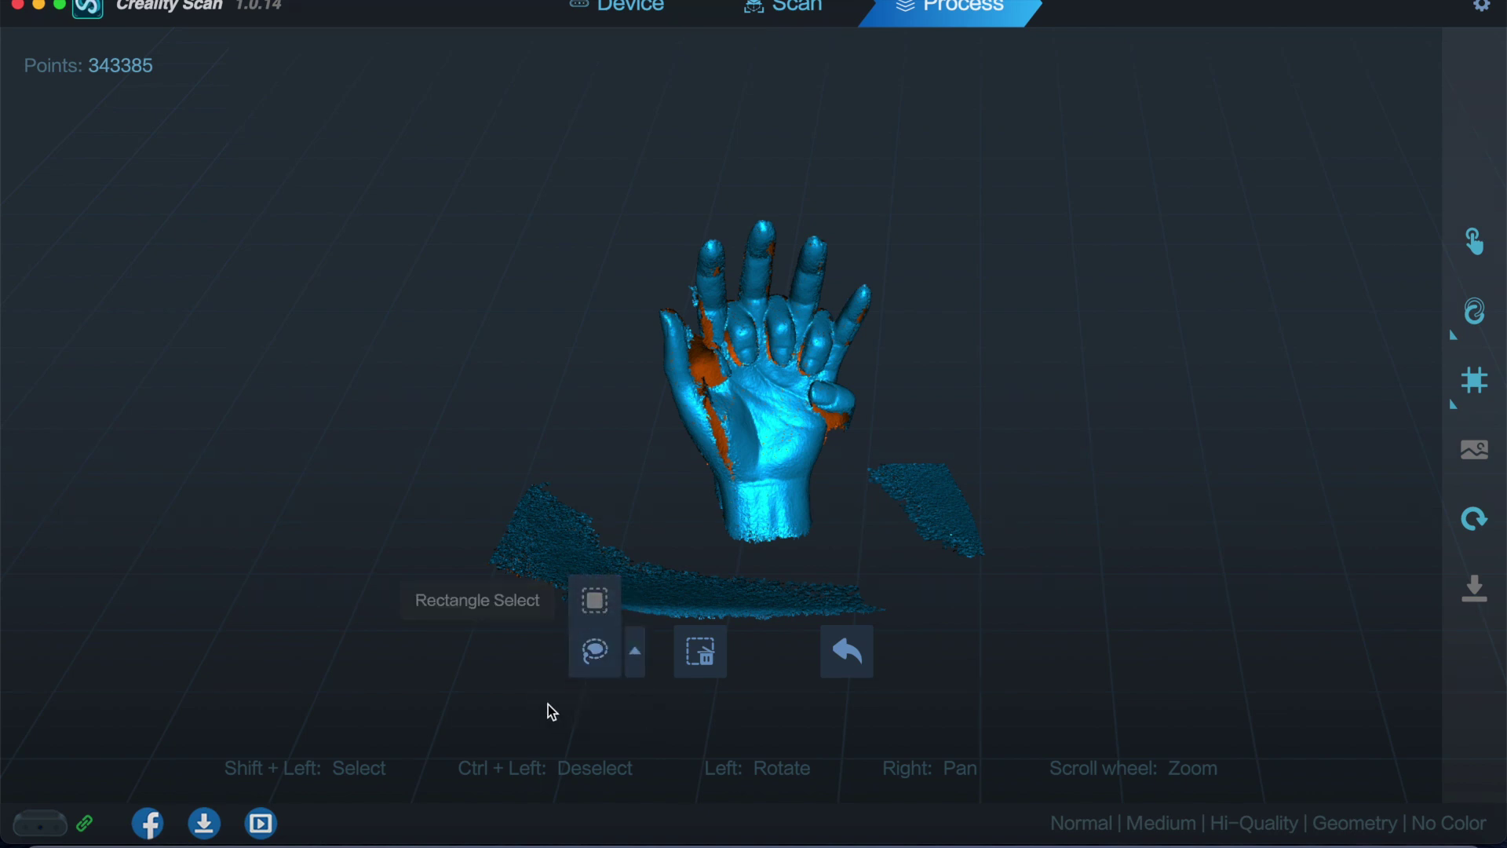
drag(719, 436, 785, 403)
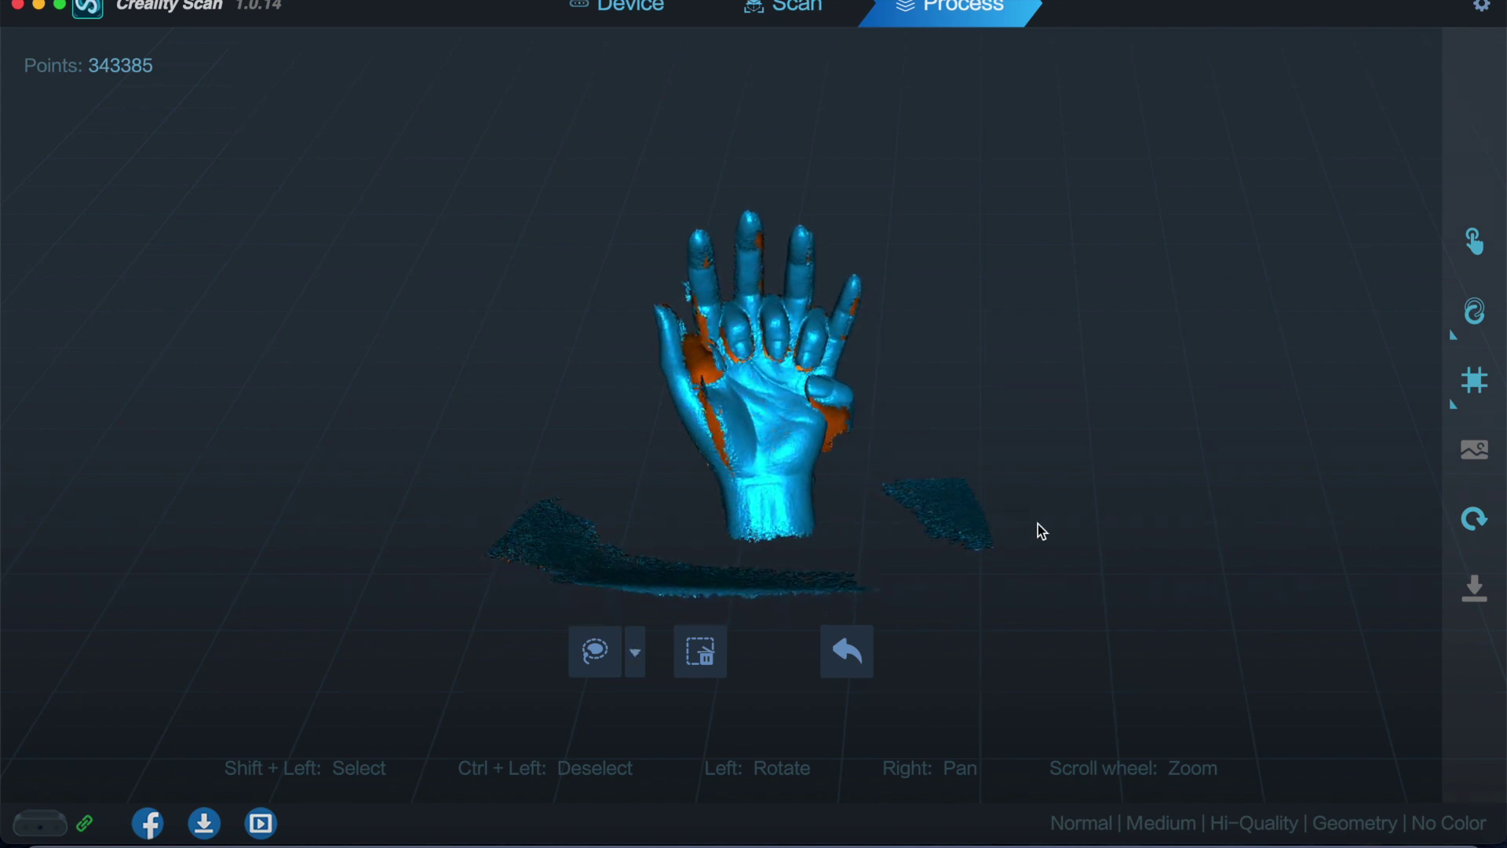
drag(1095, 538, 1094, 540)
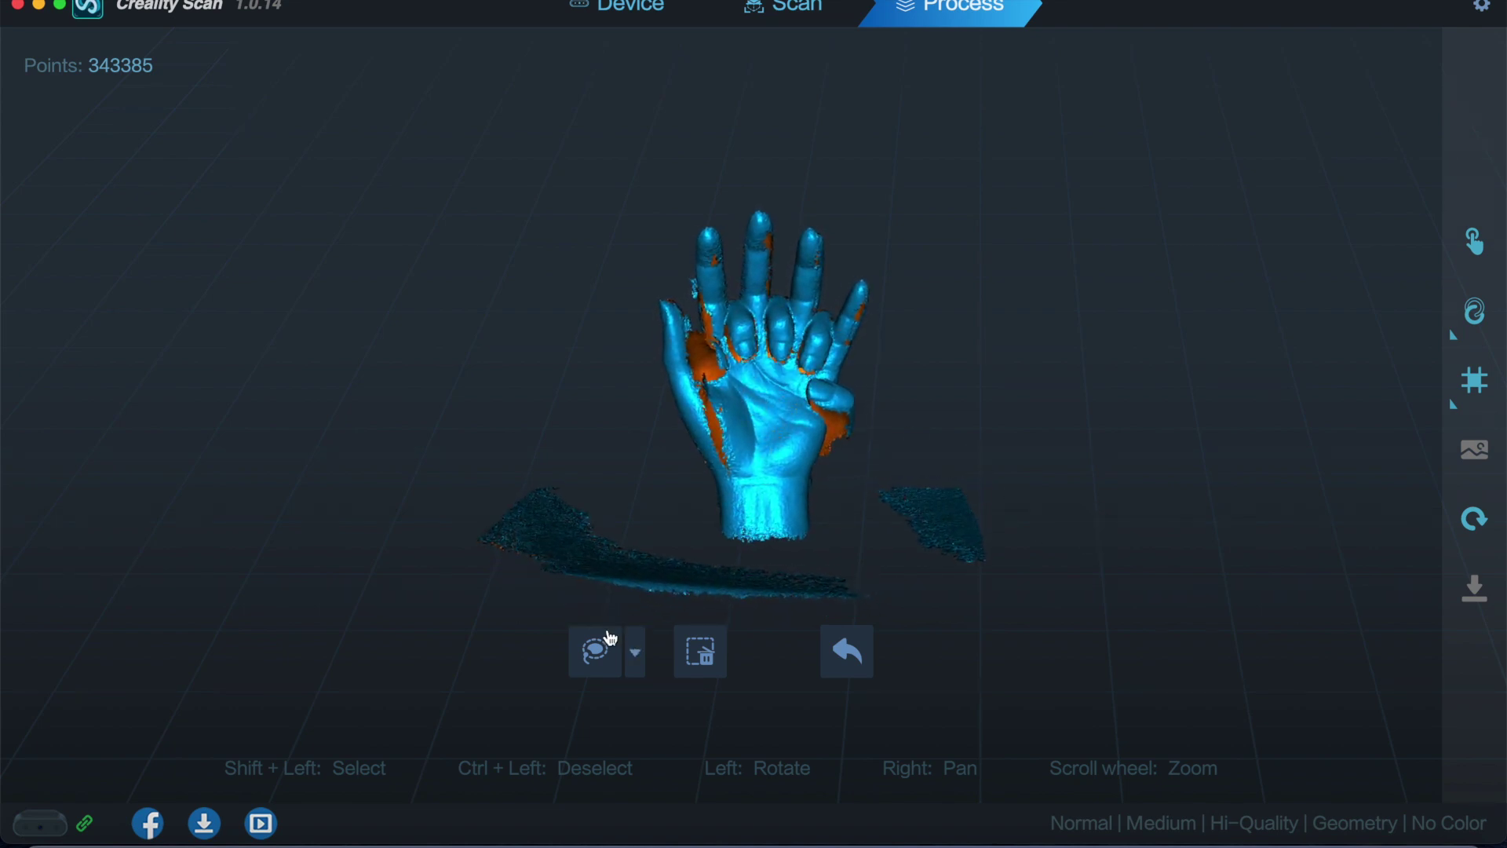
mouse_move(611, 638)
click(597, 597)
shift+drag(475, 528, 476, 528)
shift+drag(769, 515, 1032, 634)
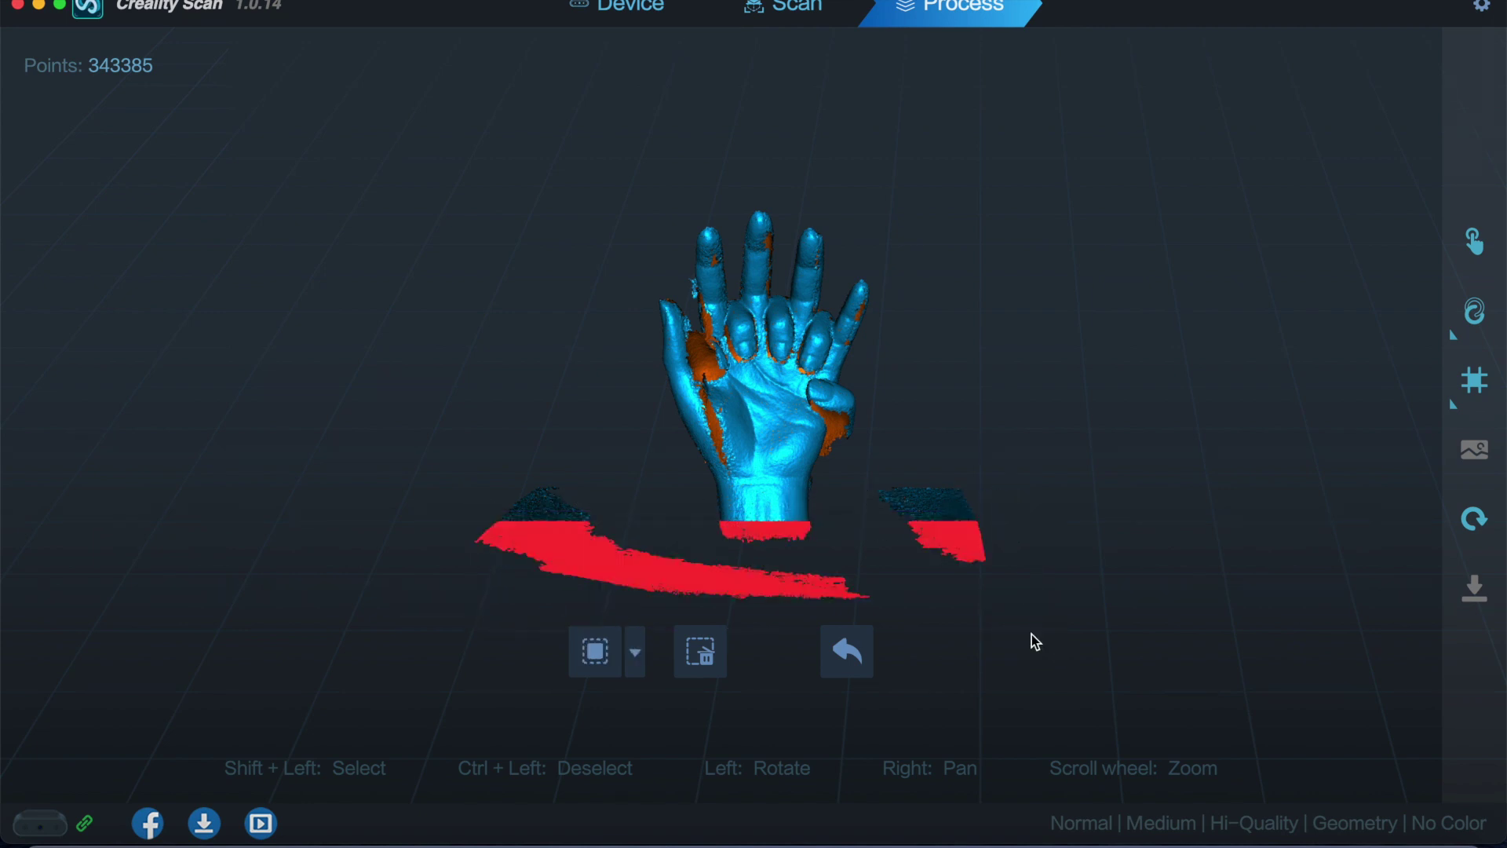
- Delete the platform strip, then the left and right fragments beside the wrist, restoring Lasso Select
click(711, 666)
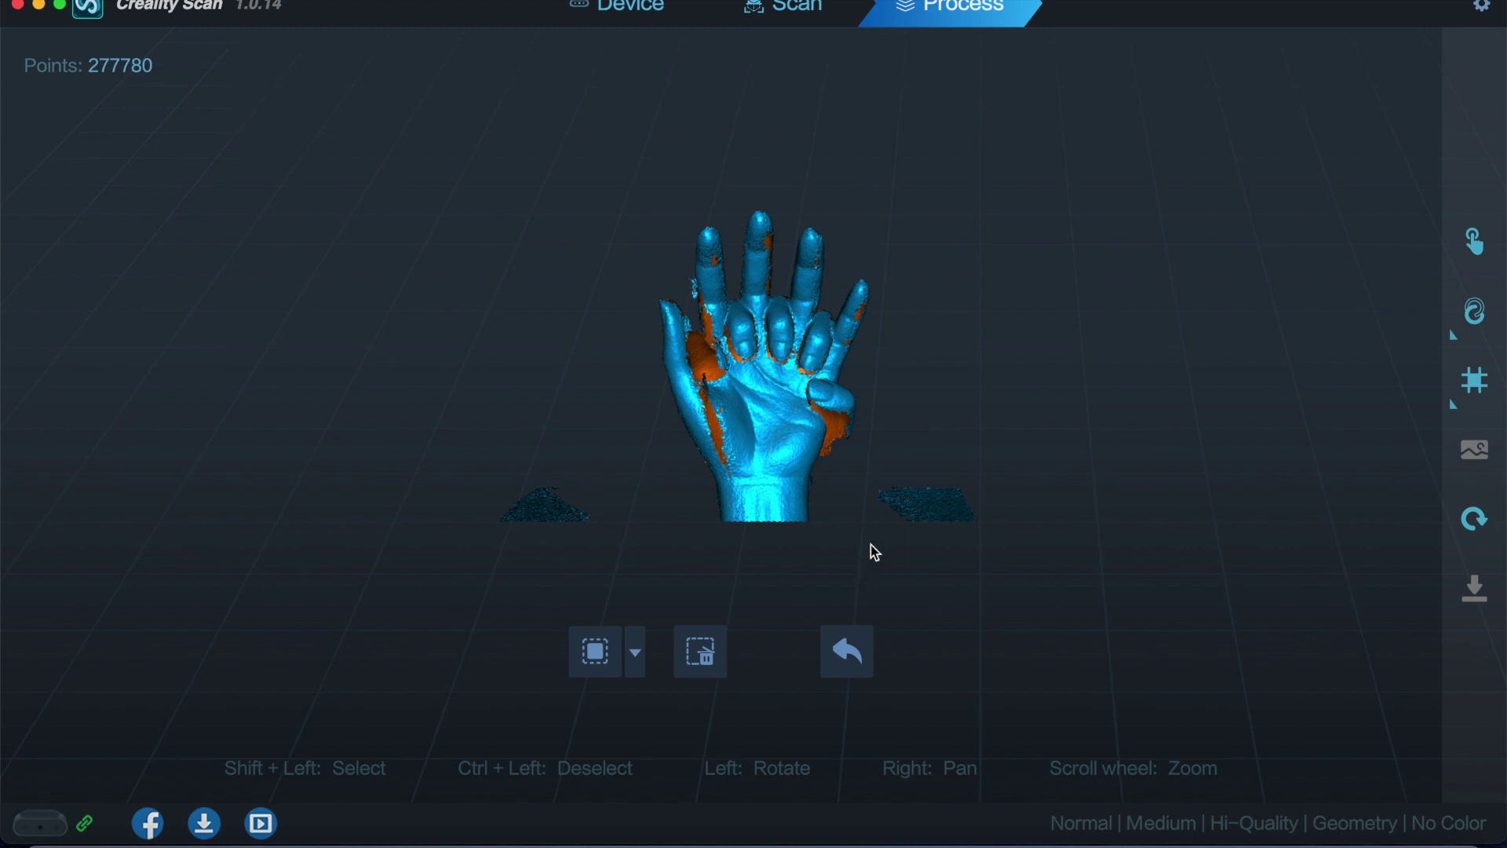
shift+drag(860, 472, 1017, 566)
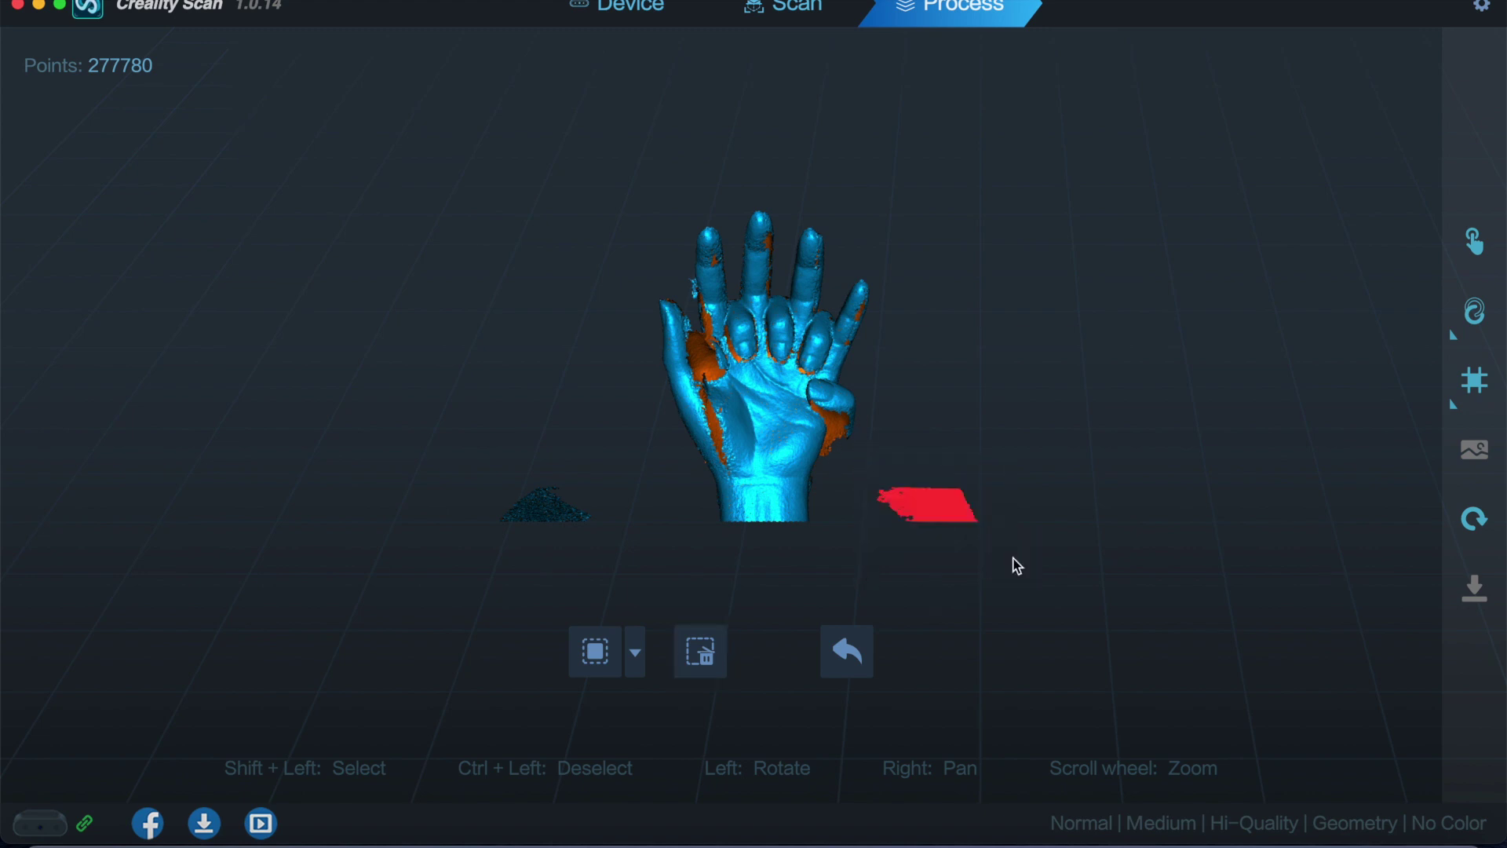
mouse_move(461, 427)
shift+mouse_down()
mouse_move(572, 572)
mouse_move(633, 585)
shift+mouse_up()
click(644, 665)
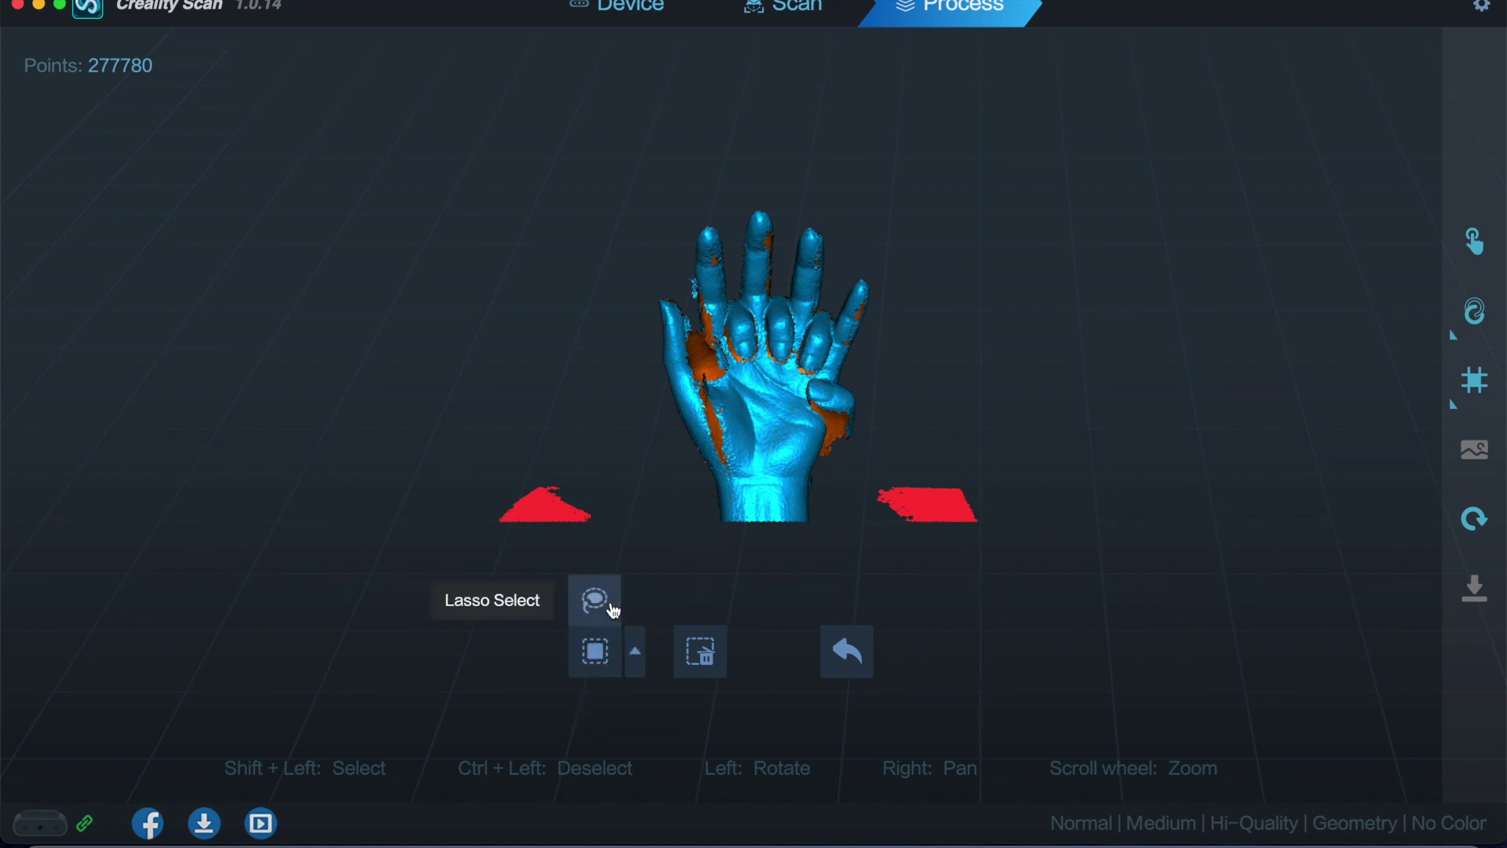
click(618, 611)
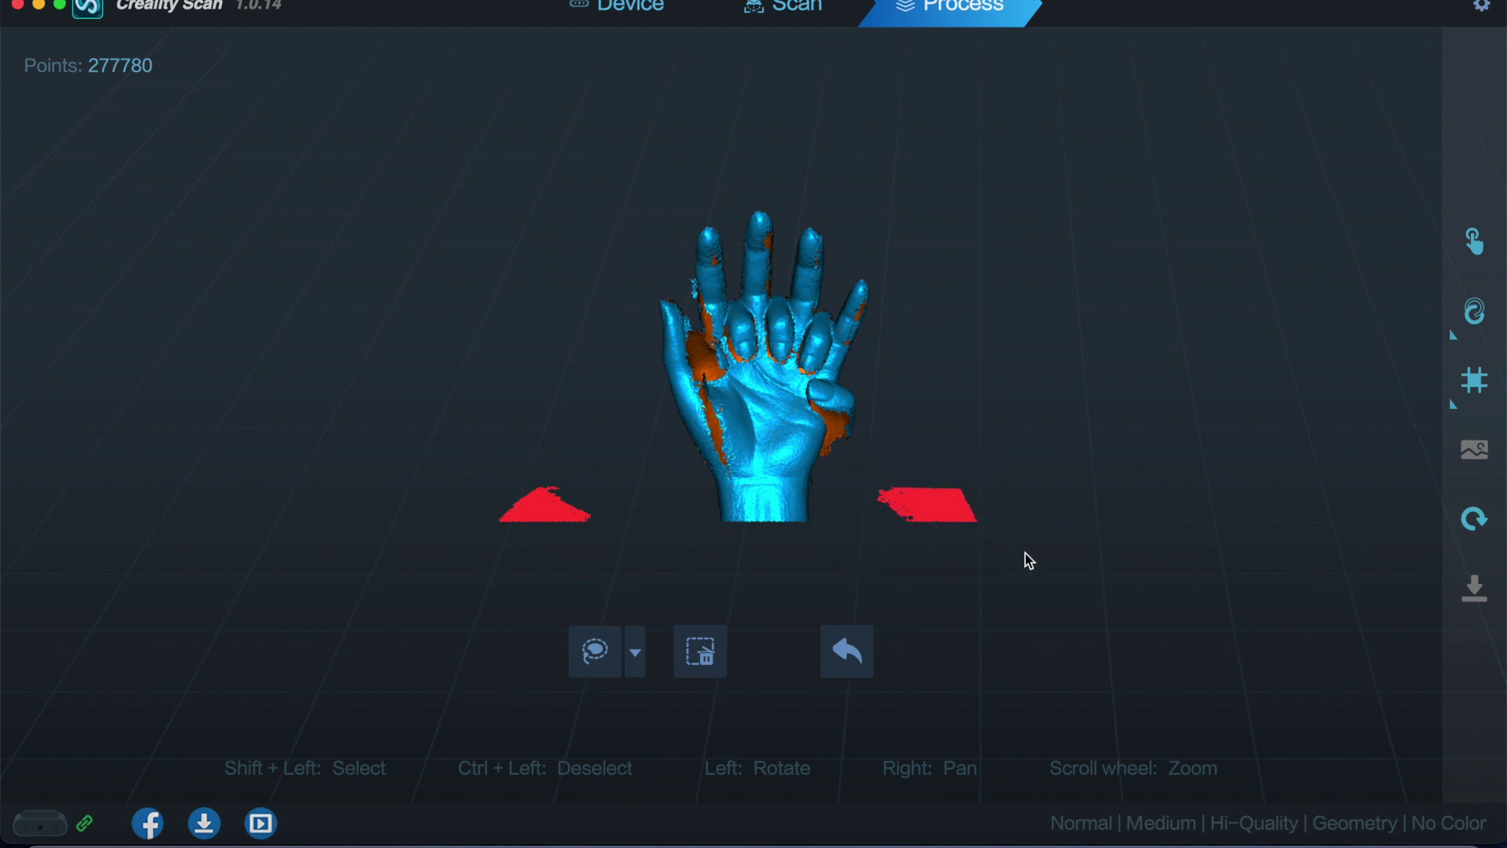
click(705, 666)
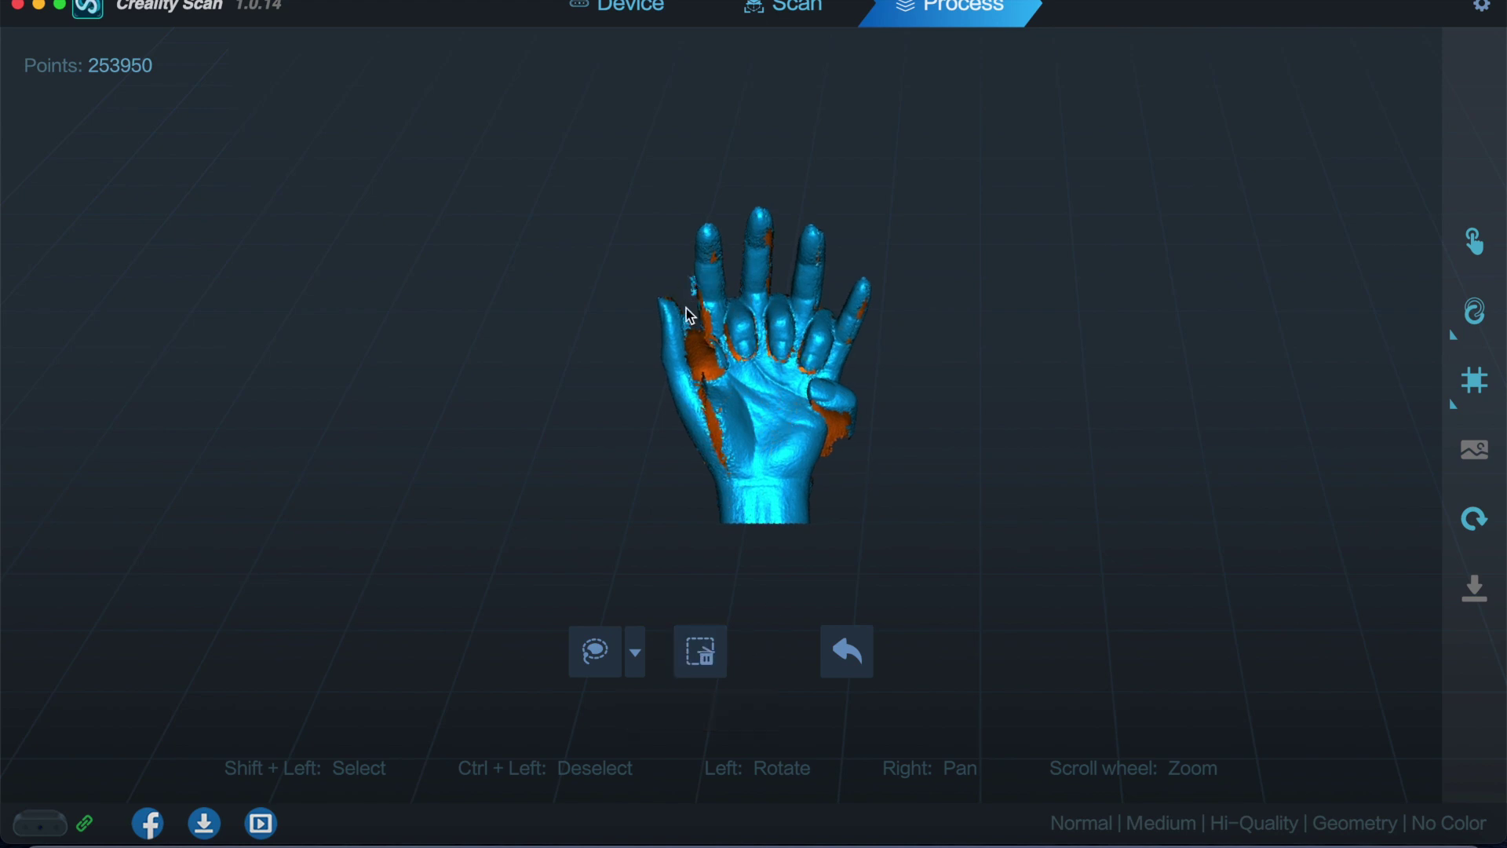
- Zoom in on the hand and delete the remaining selected stray points
scroll(685, 306, up, 4)
right_drag(697, 296, 796, 467)
scroll(742, 413, up, 3)
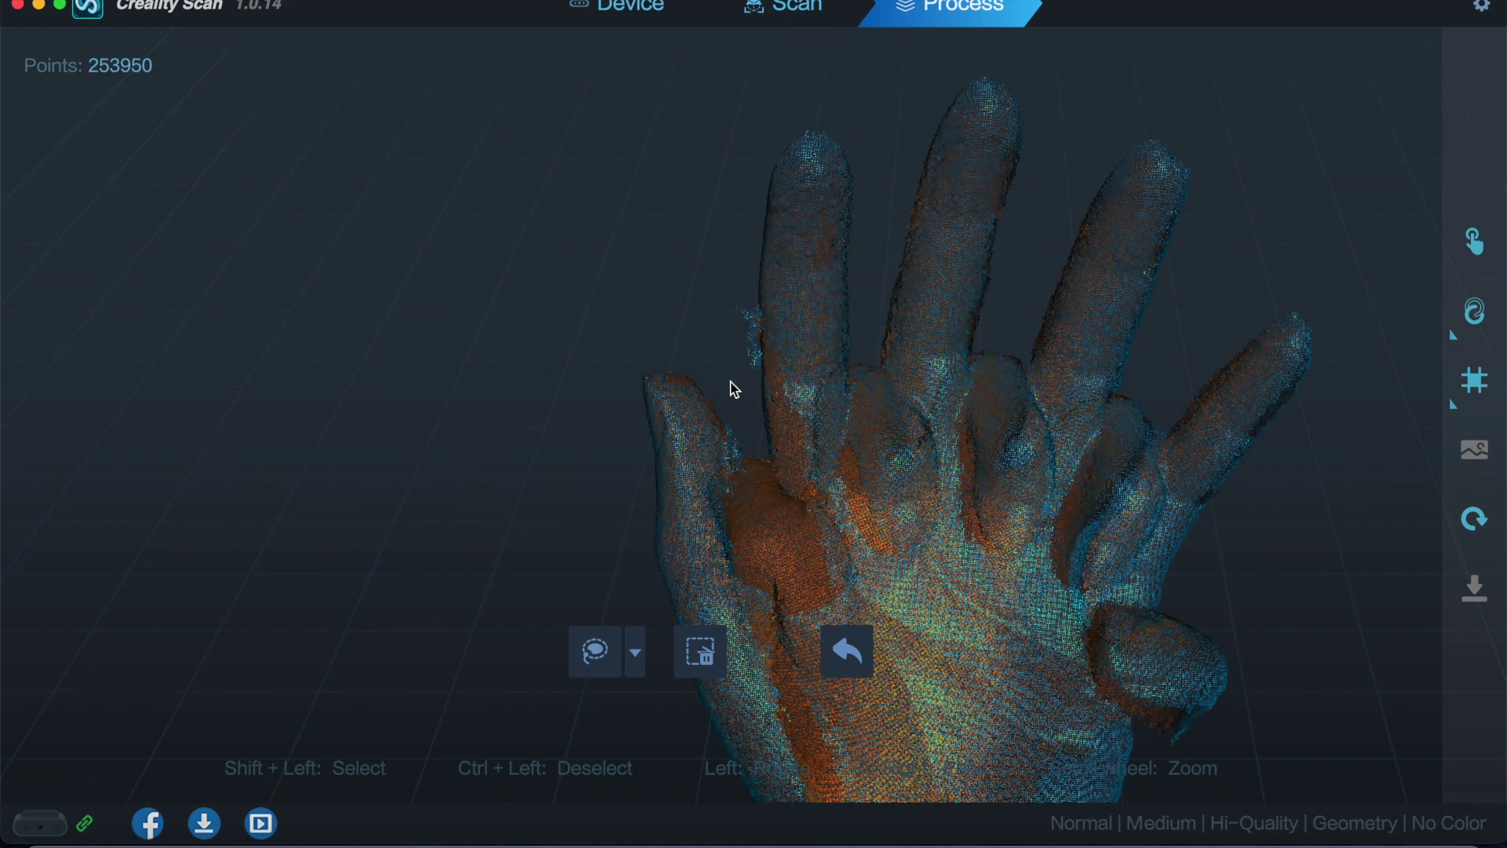
drag(742, 561, 646, 515)
scroll(701, 445, up, 3)
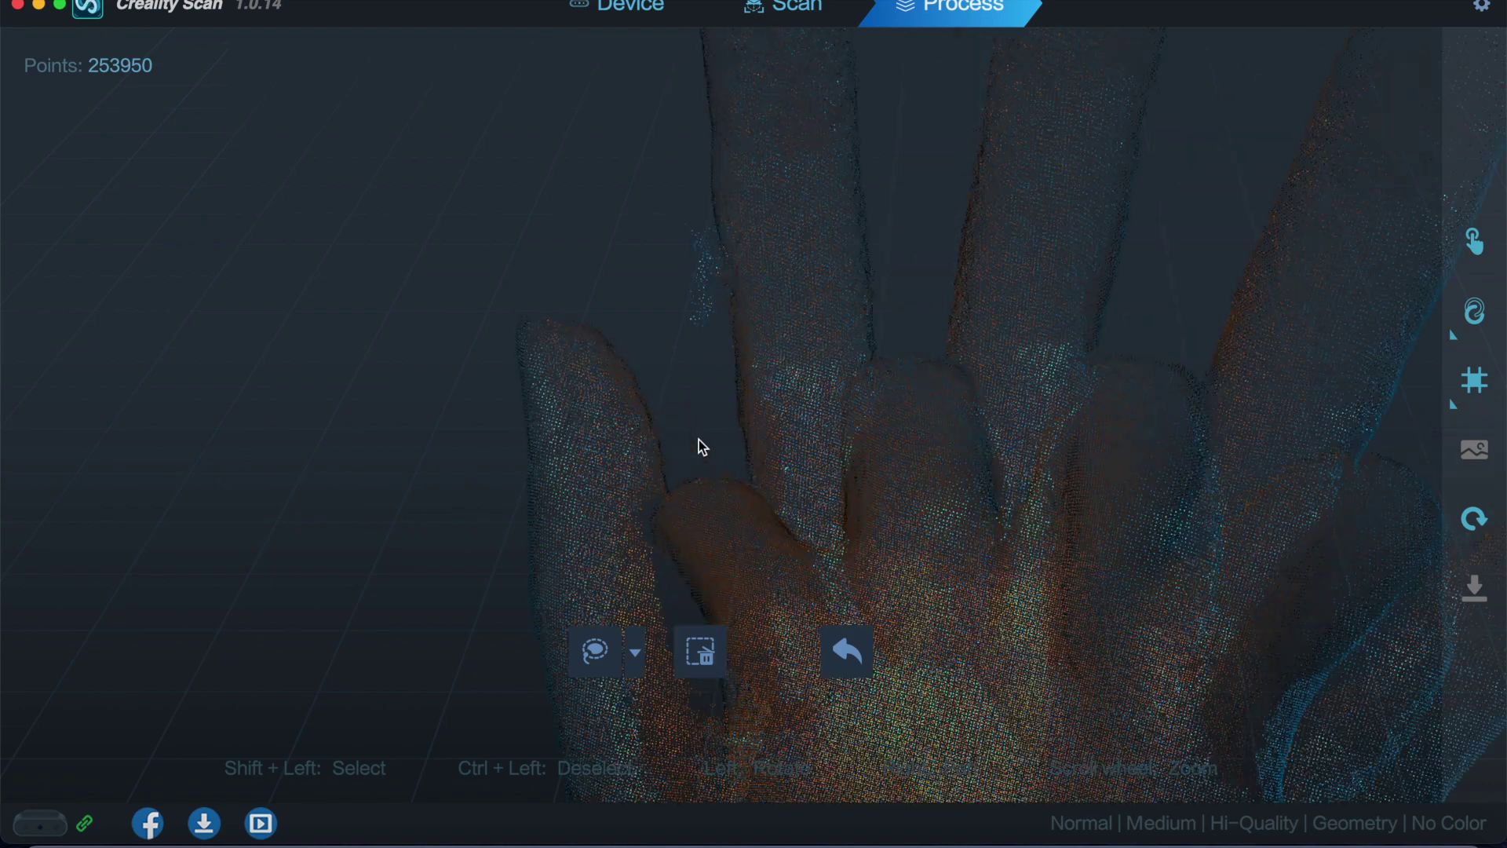
drag(717, 387, 740, 434)
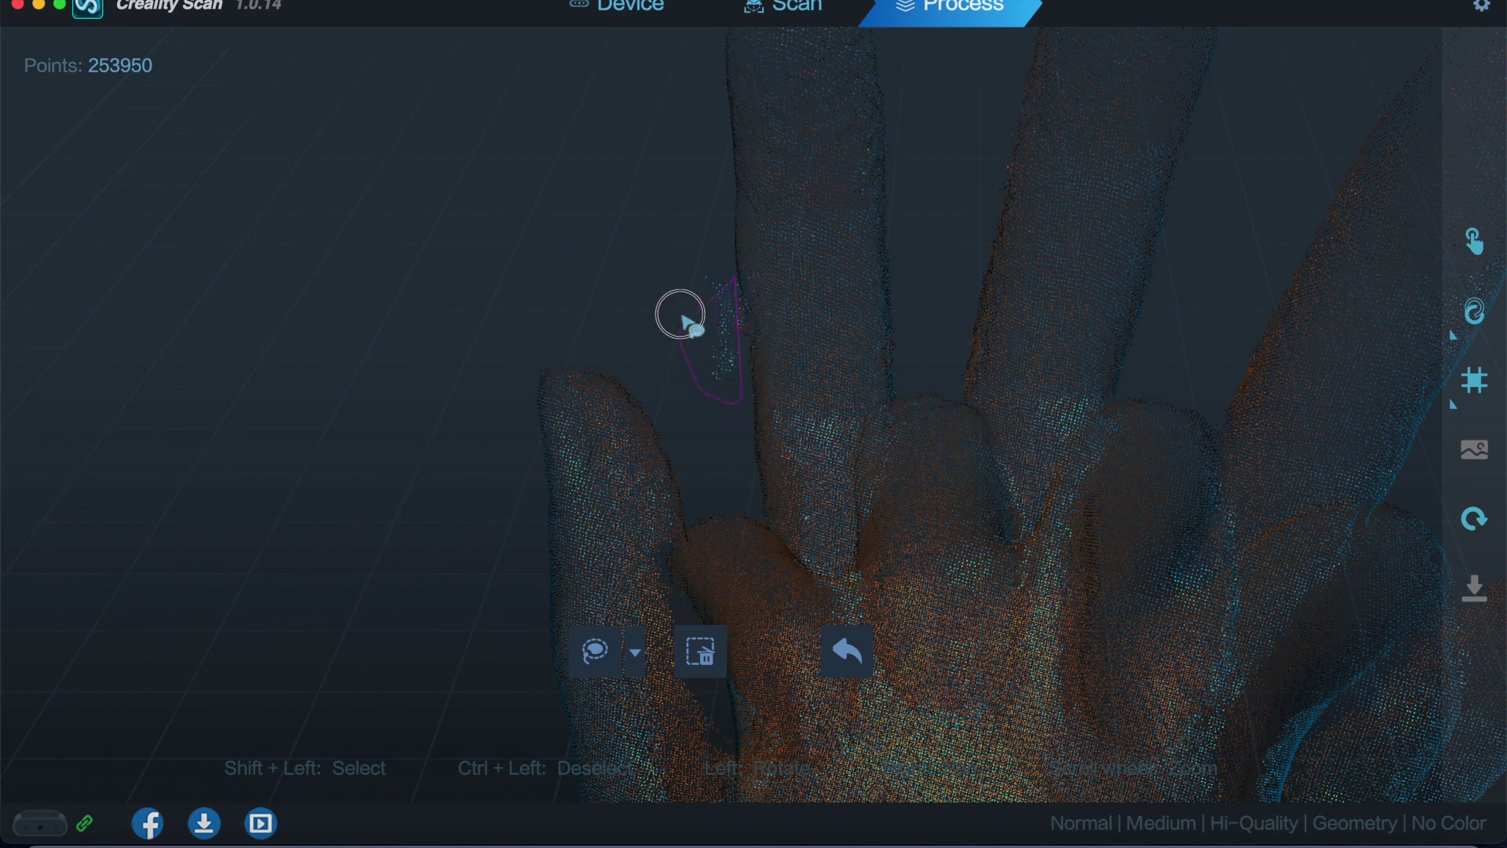
click(699, 651)
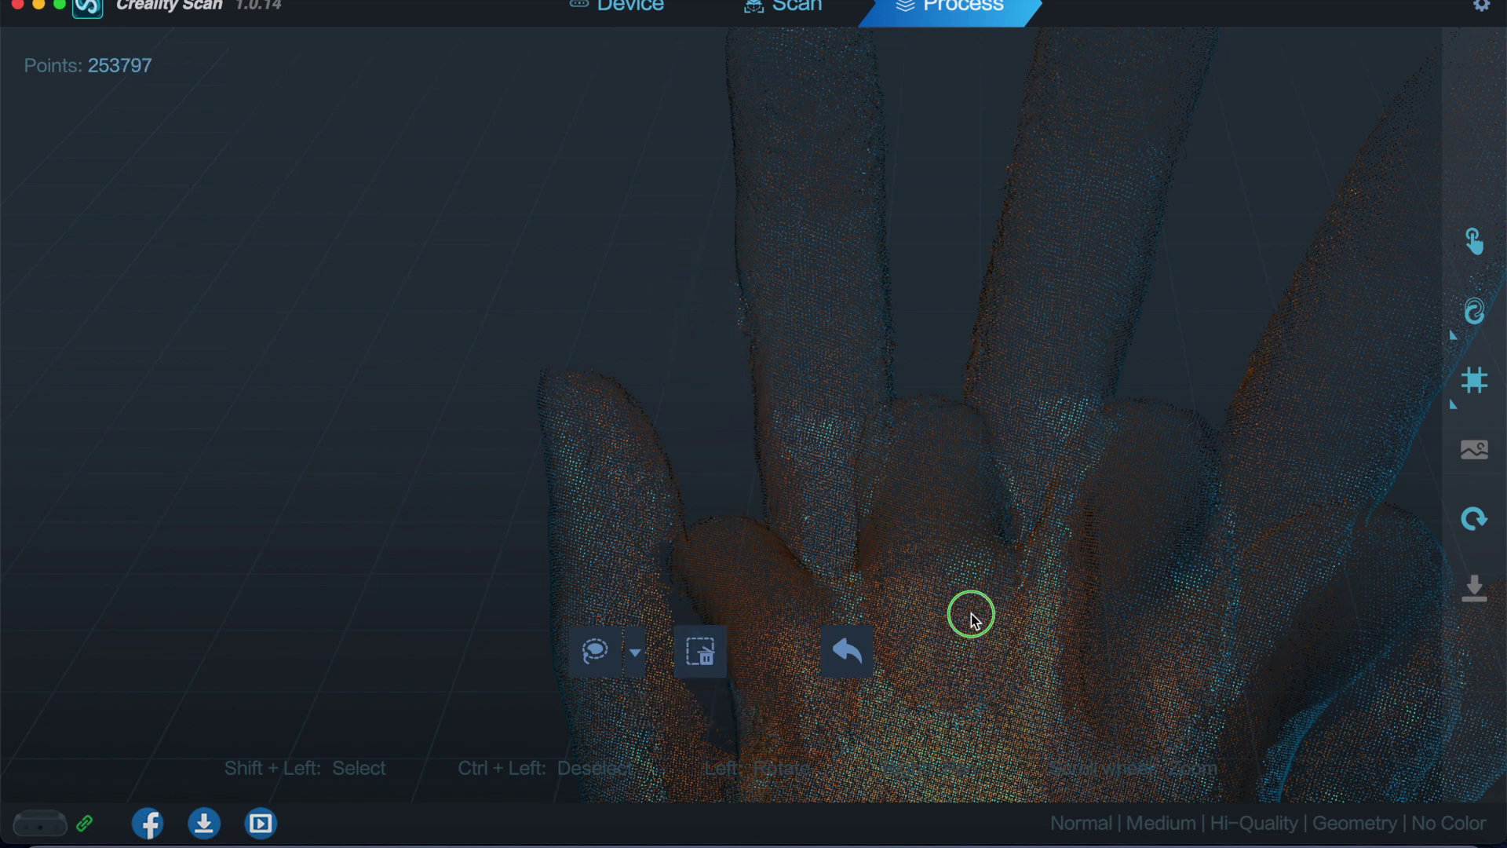
- Orbit the trimmed 253797-point cloud to check the palm and side views
drag(971, 614, 804, 442)
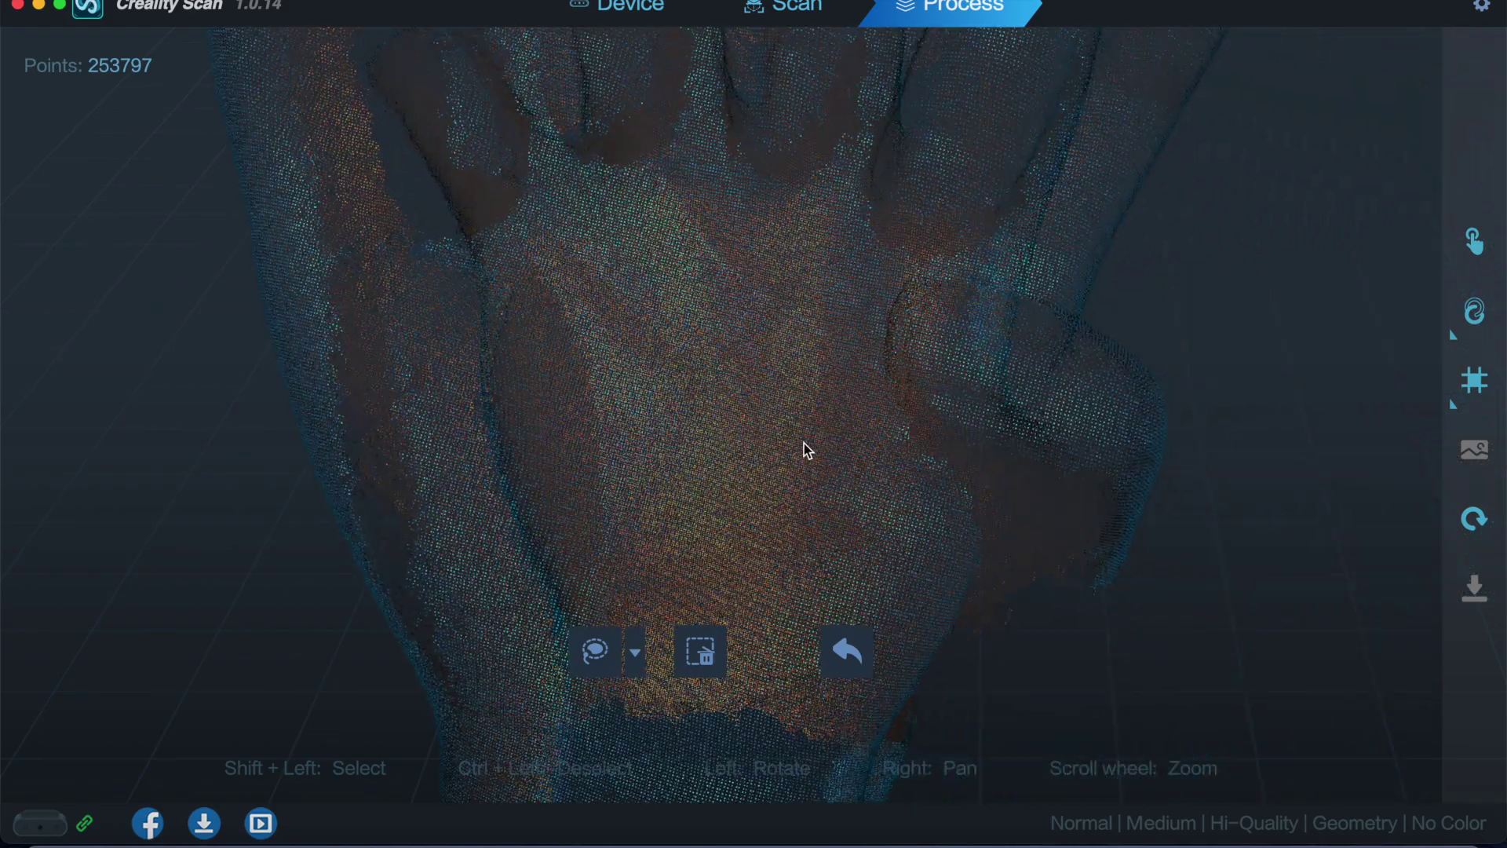
scroll(804, 443, down, 6)
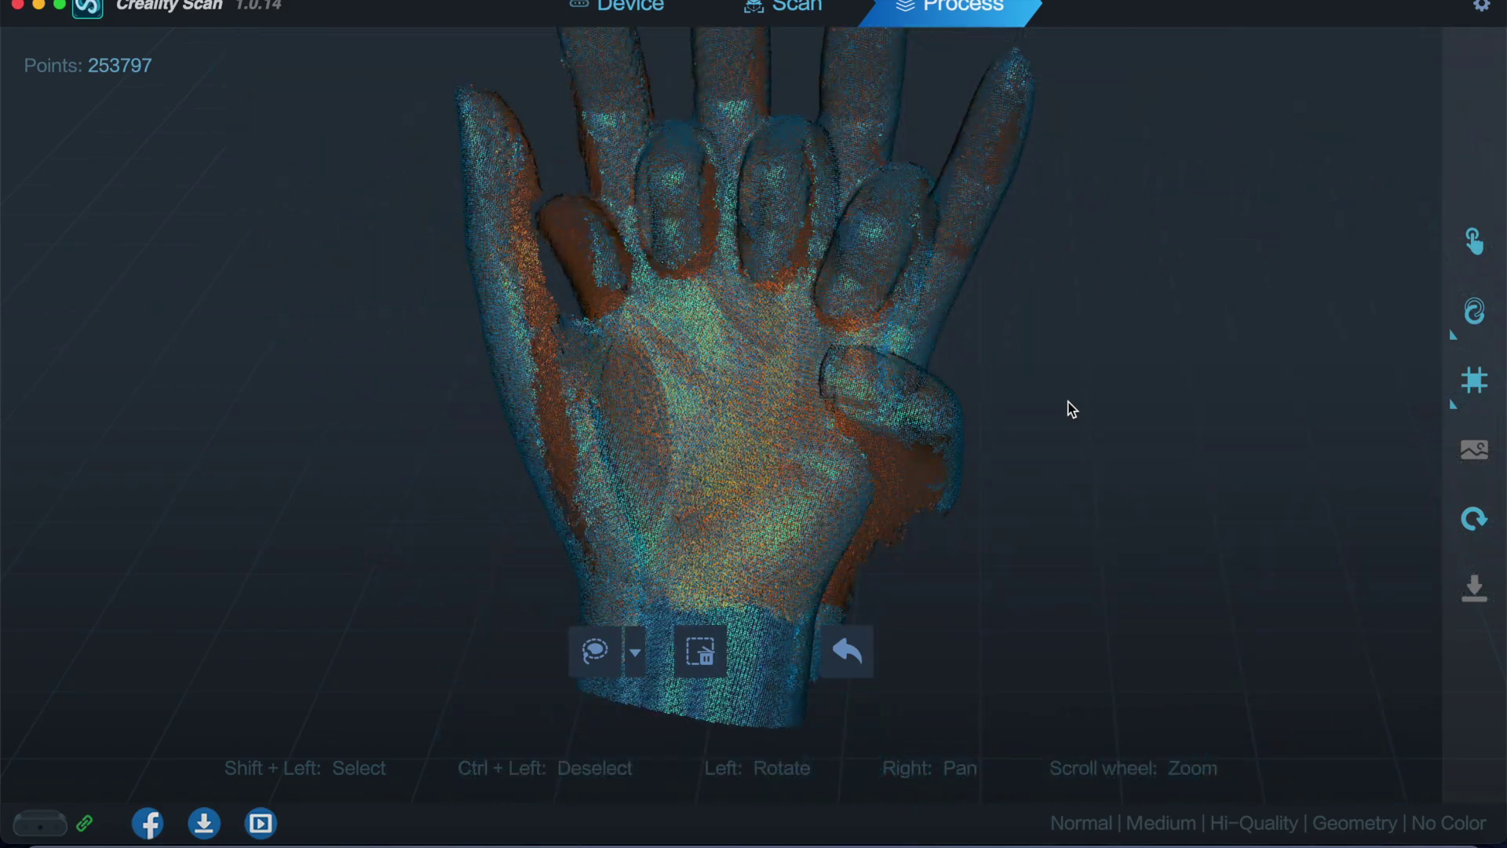
drag(1072, 408, 183, 482)
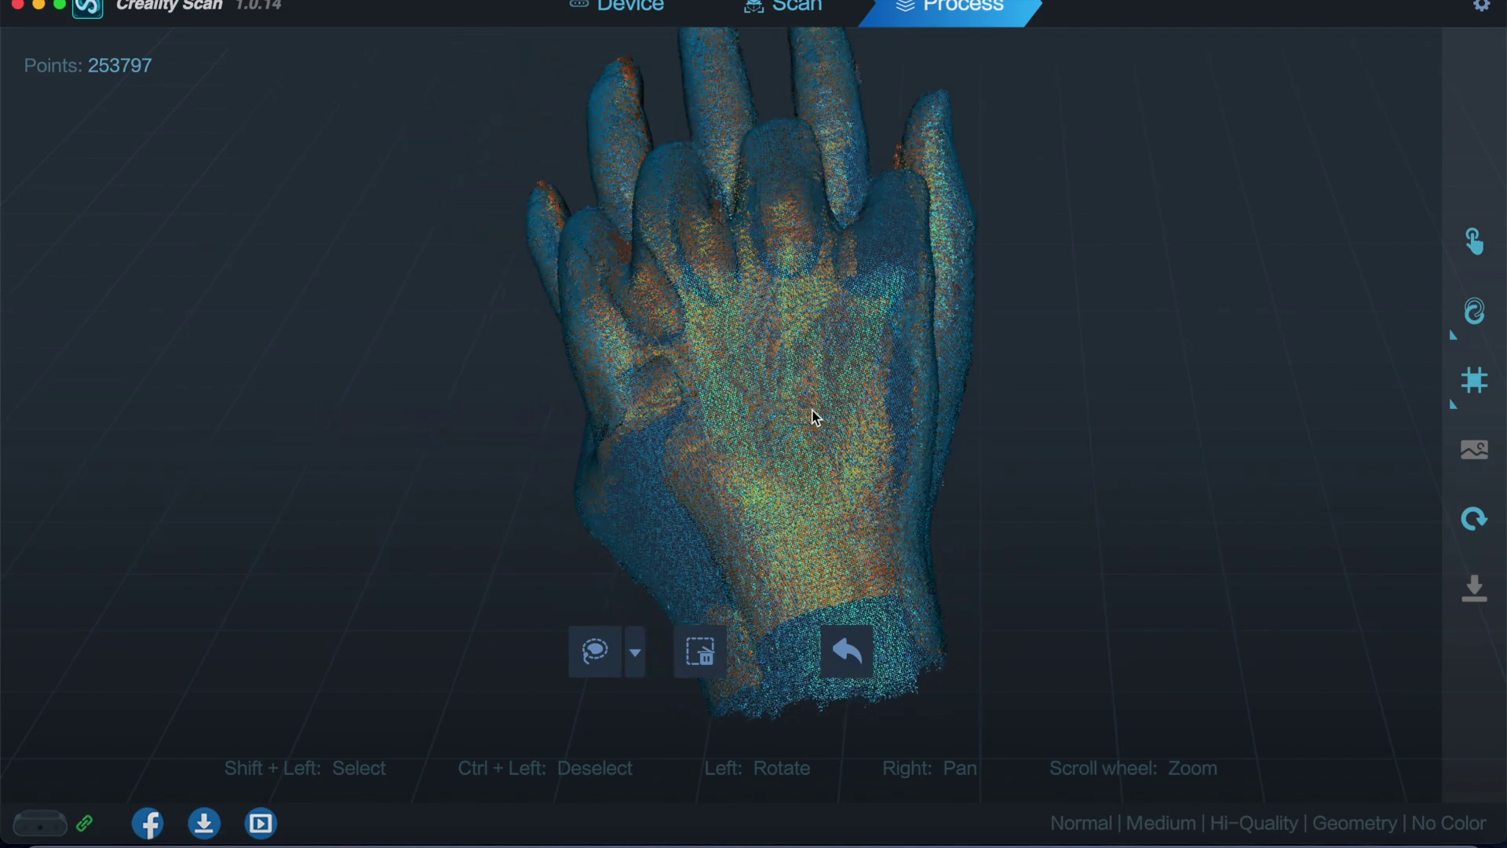
drag(815, 418, 442, 529)
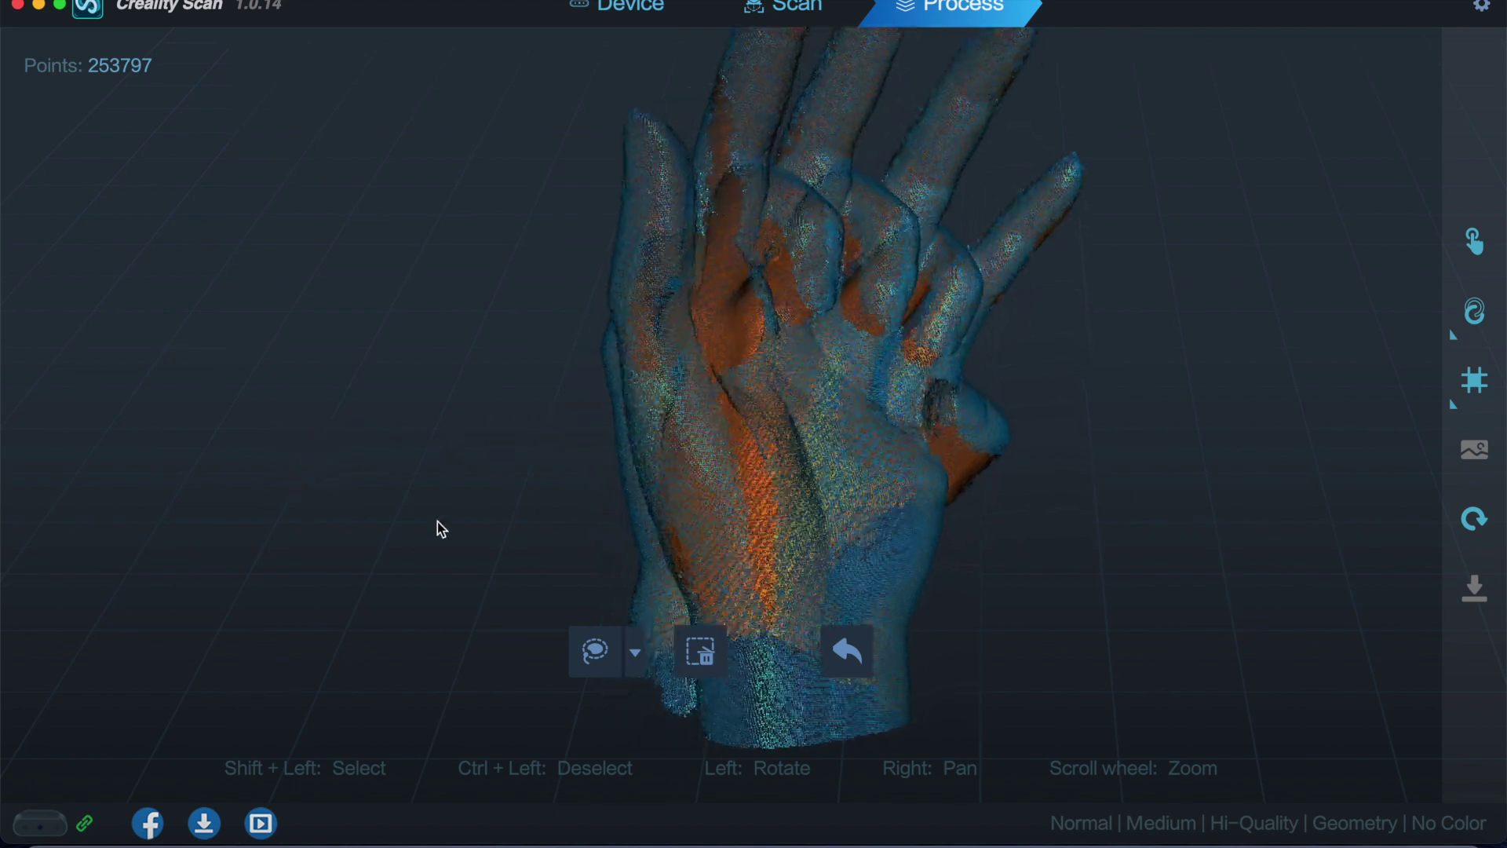
mouse_move(1477, 393)
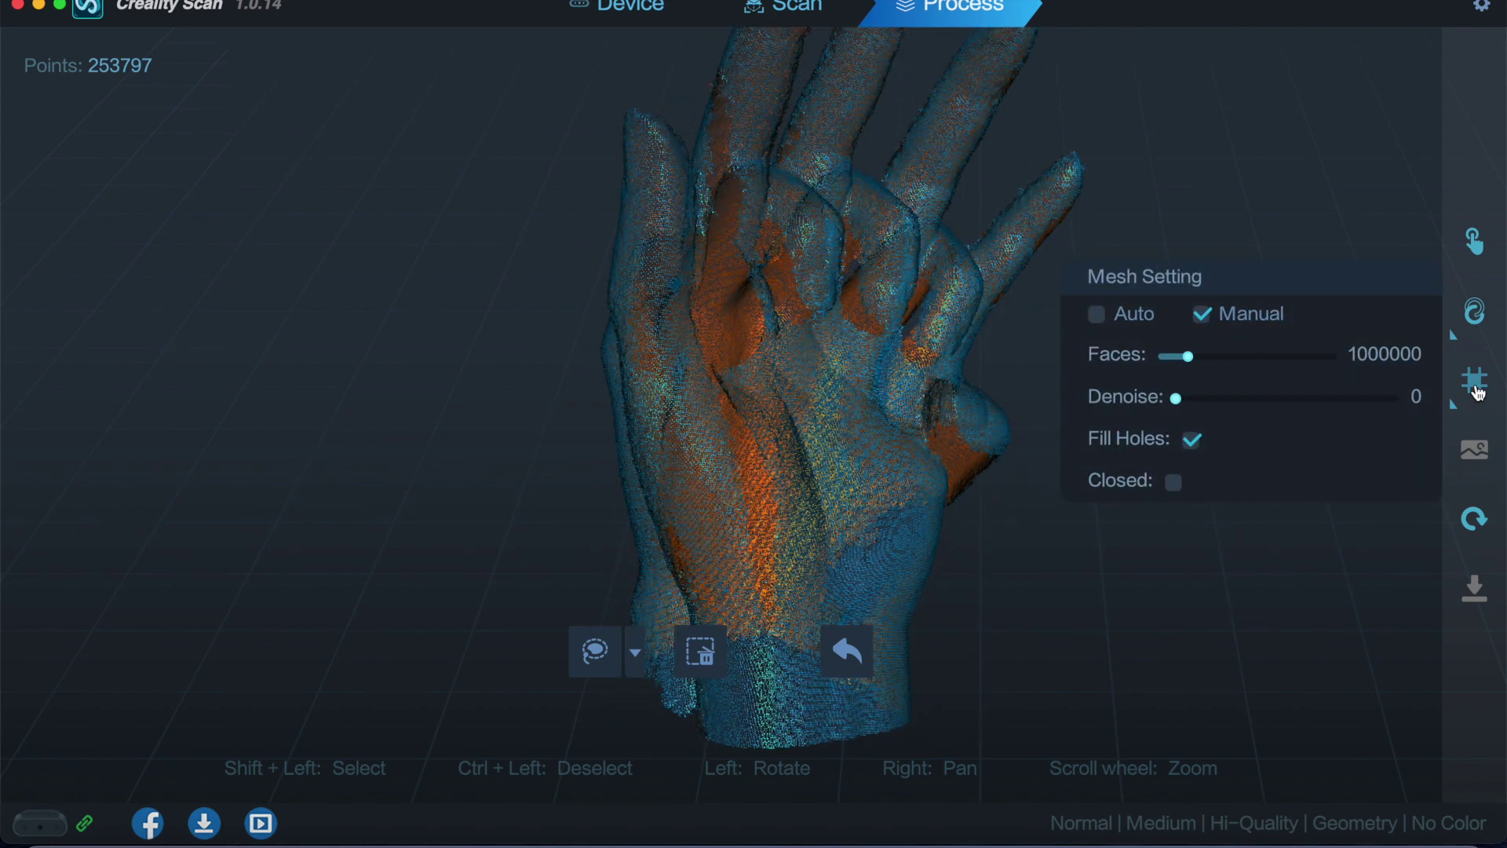
- Mesh the cloud at 1000000 faces, denoise 0, fill holes, and inspect the 1012072-face result
click(1478, 390)
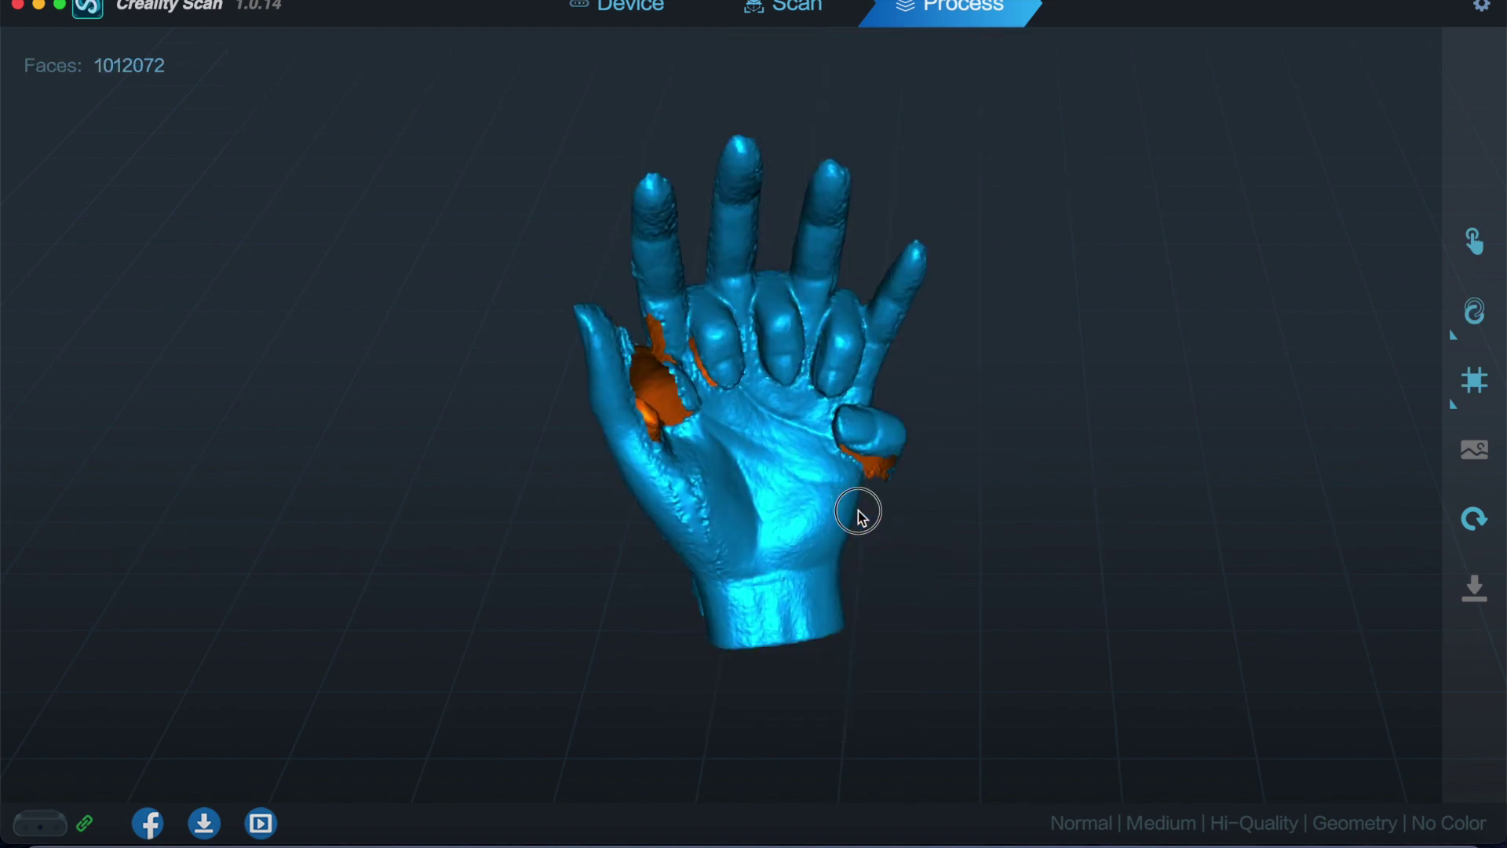
drag(864, 507, 819, 523)
drag(865, 434, 901, 408)
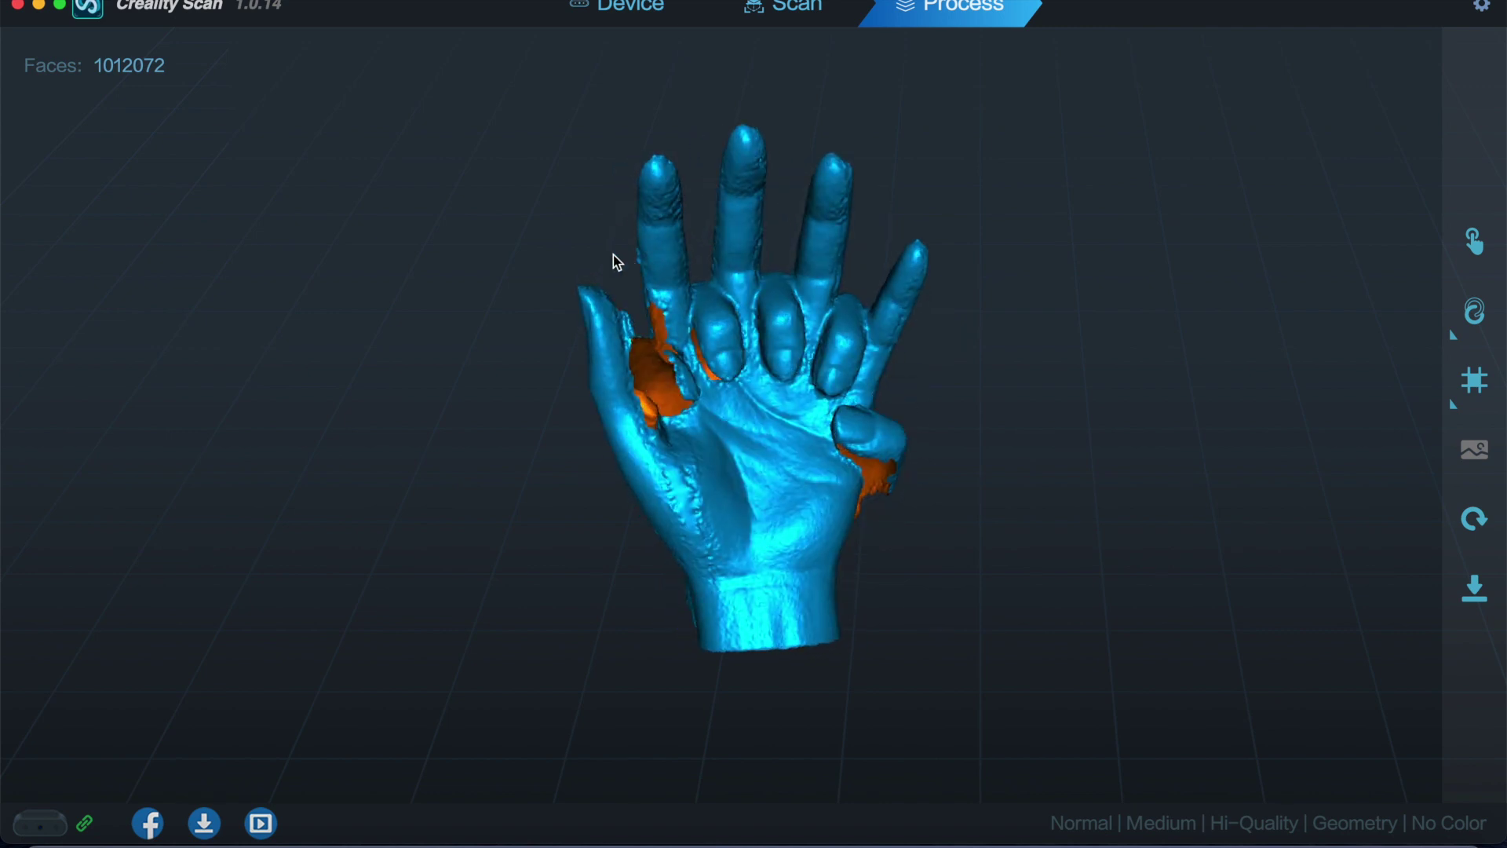
mouse_move(768, 634)
mouse_down()
mouse_move(690, 639)
mouse_move(768, 632)
mouse_up()
- Re-optimize the hand scan manually at 0.30 mm resolution
mouse_move(1453, 410)
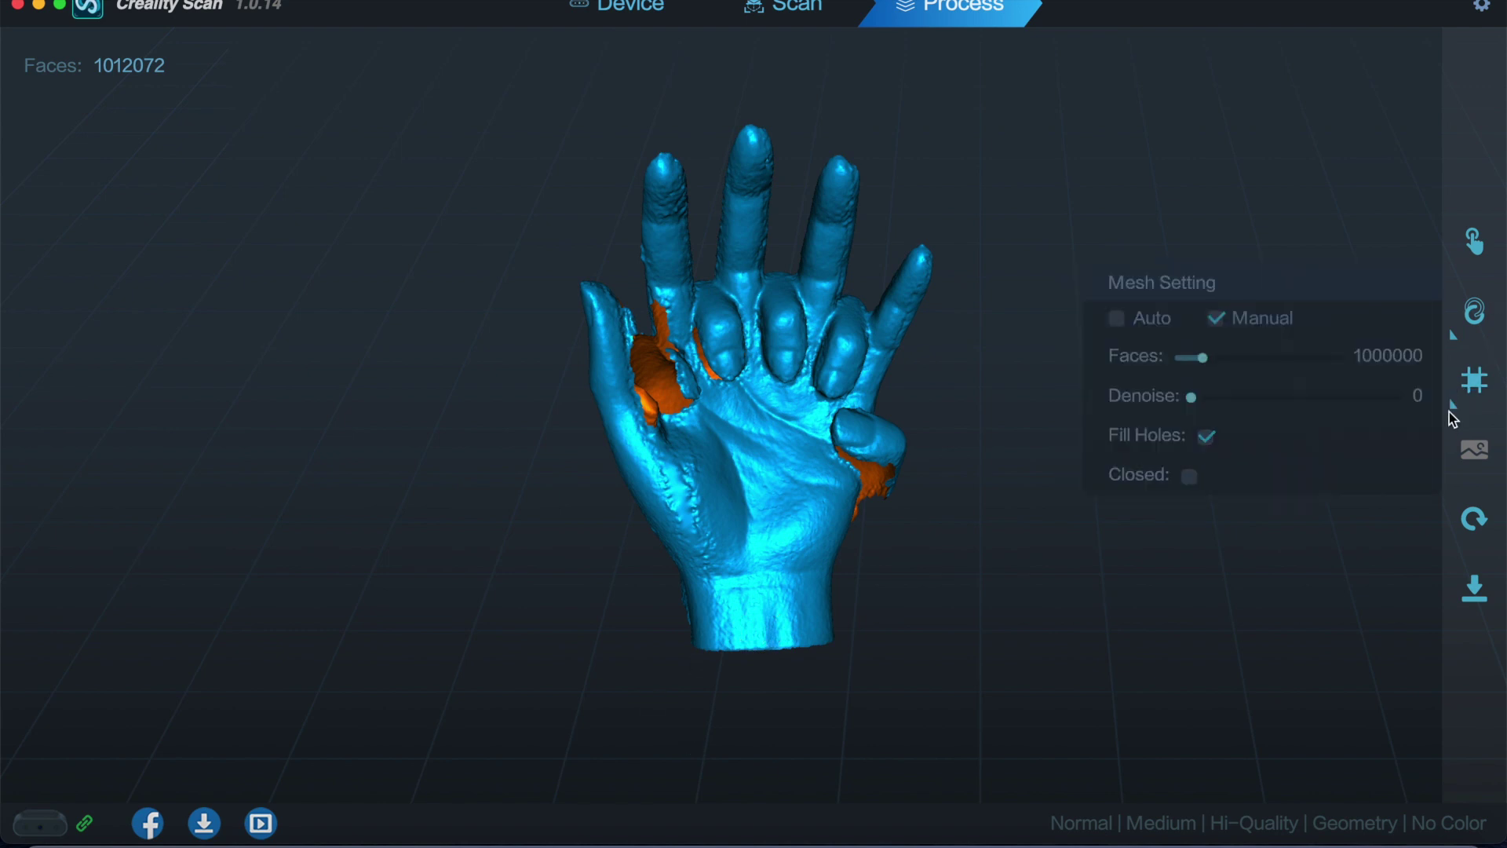
mouse_move(1461, 336)
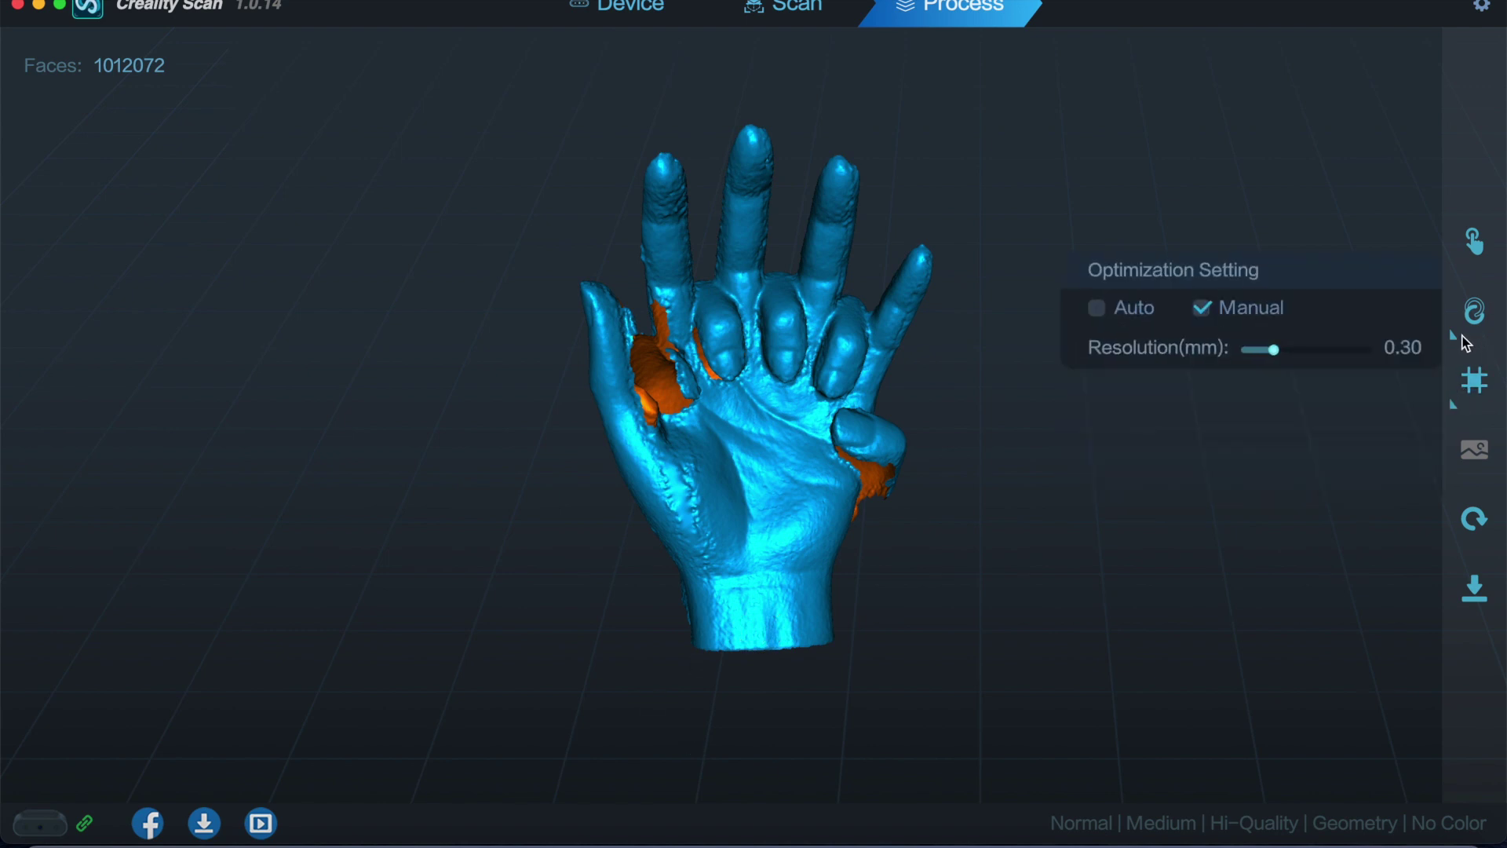
click(1475, 328)
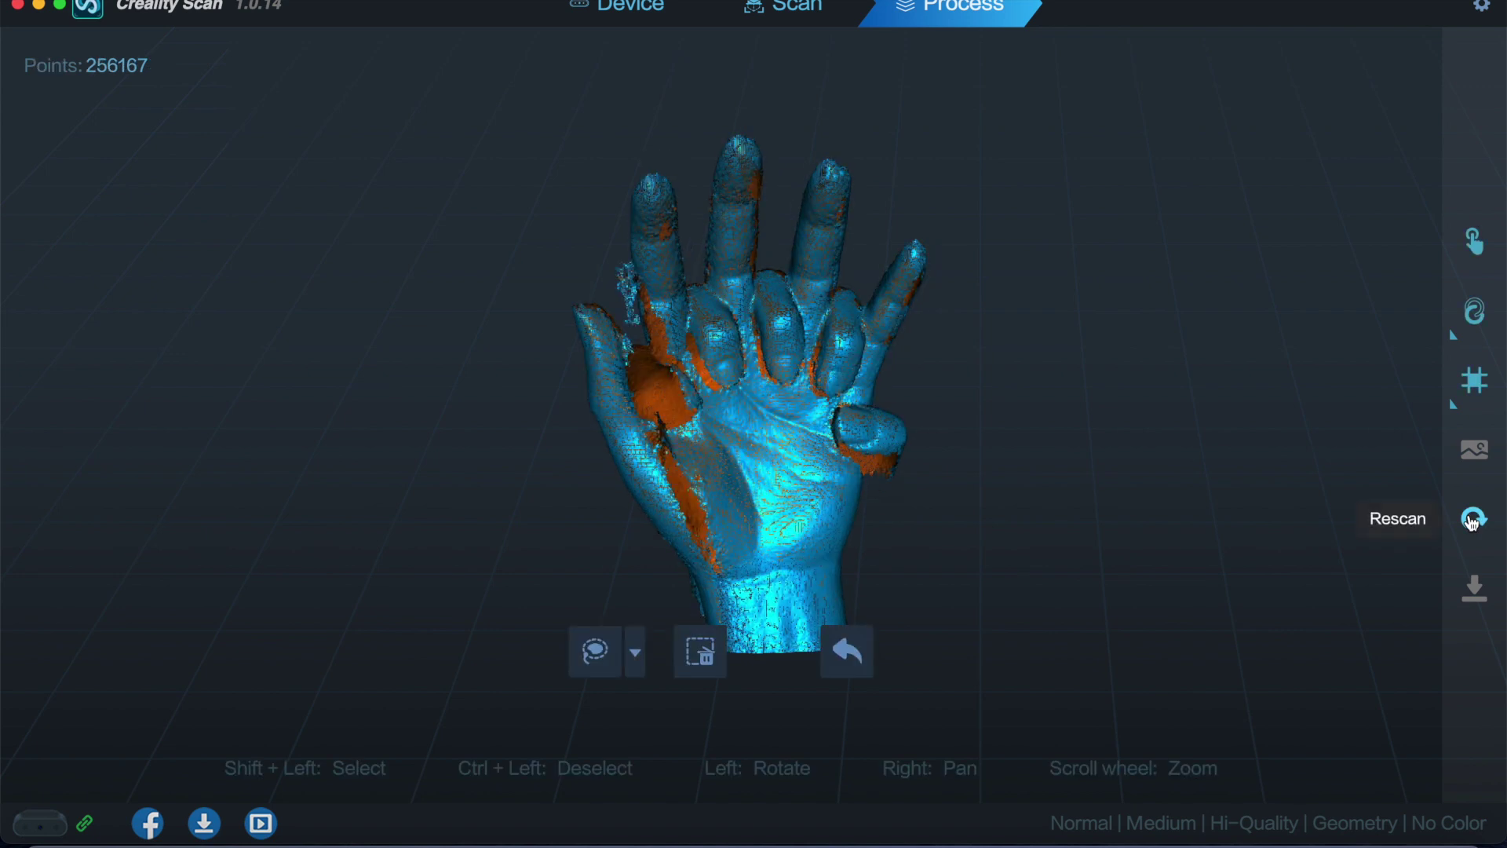
- Lasso-select and delete the stray finger-shaped cluster beside the index finger
mouse_move(1471, 341)
scroll(592, 296, up, 5)
drag(594, 297, 636, 465)
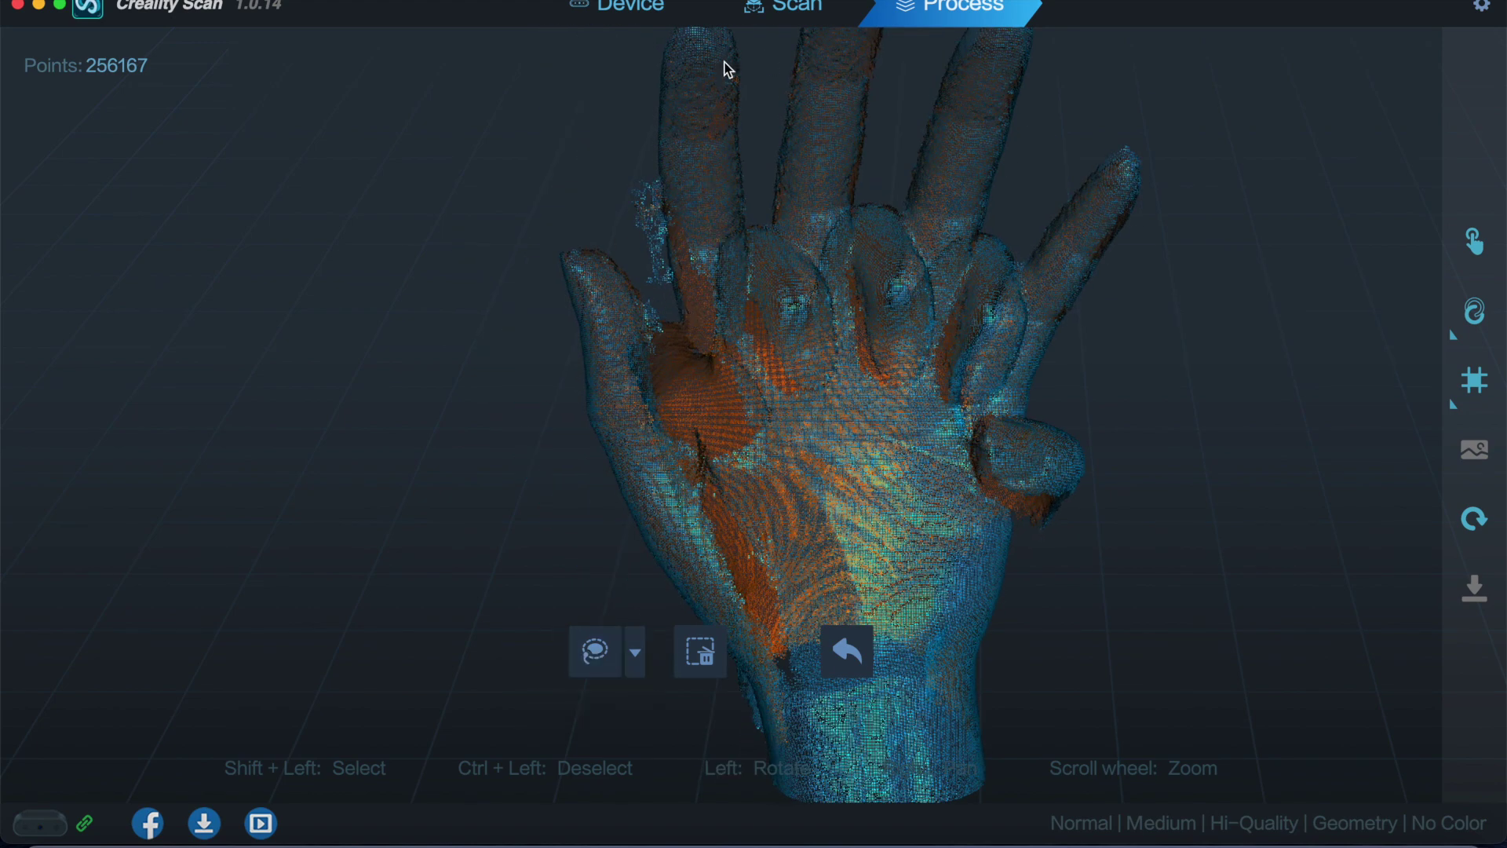
click(775, 172)
drag(775, 174, 725, 140)
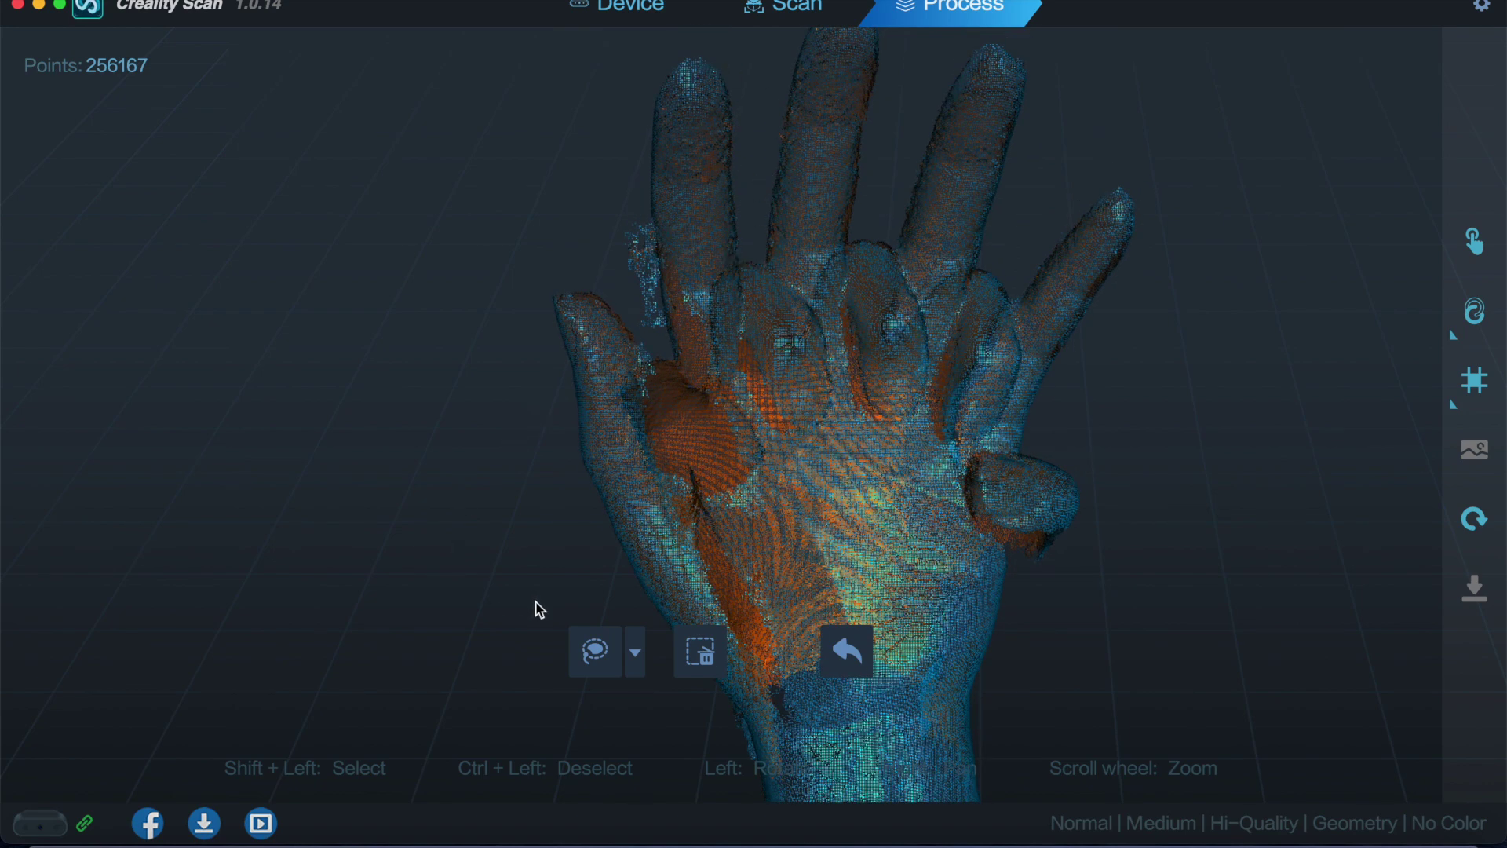
click(601, 666)
mouse_move(606, 243)
shift+mouse_down()
mouse_move(621, 306)
mouse_move(652, 335)
mouse_move(691, 315)
mouse_move(726, 265)
mouse_move(758, 265)
mouse_move(734, 63)
mouse_move(679, 34)
mouse_move(620, 56)
mouse_move(577, 174)
mouse_move(593, 234)
shift+mouse_up()
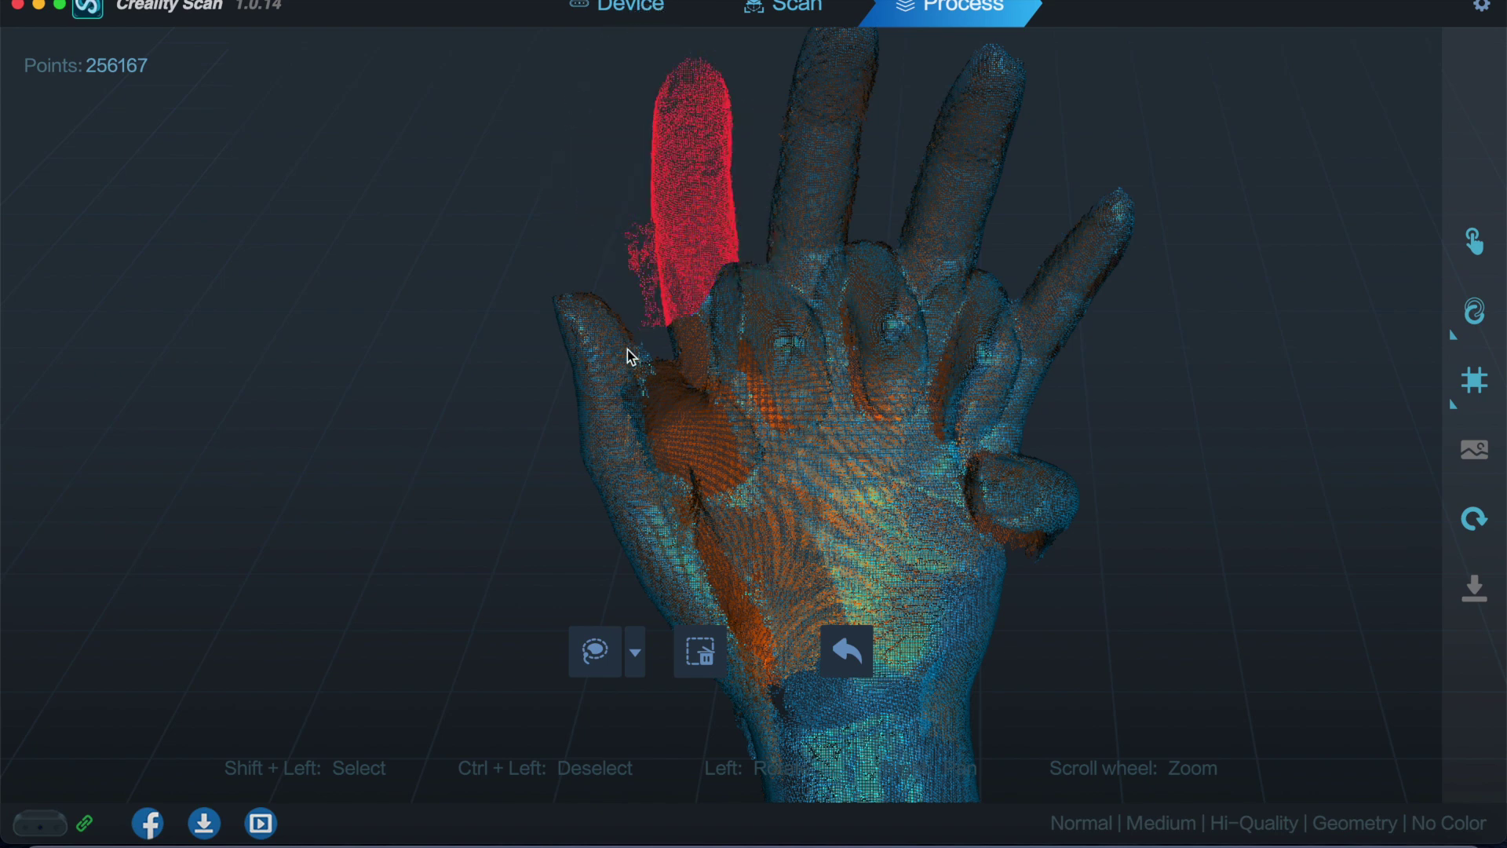
click(681, 668)
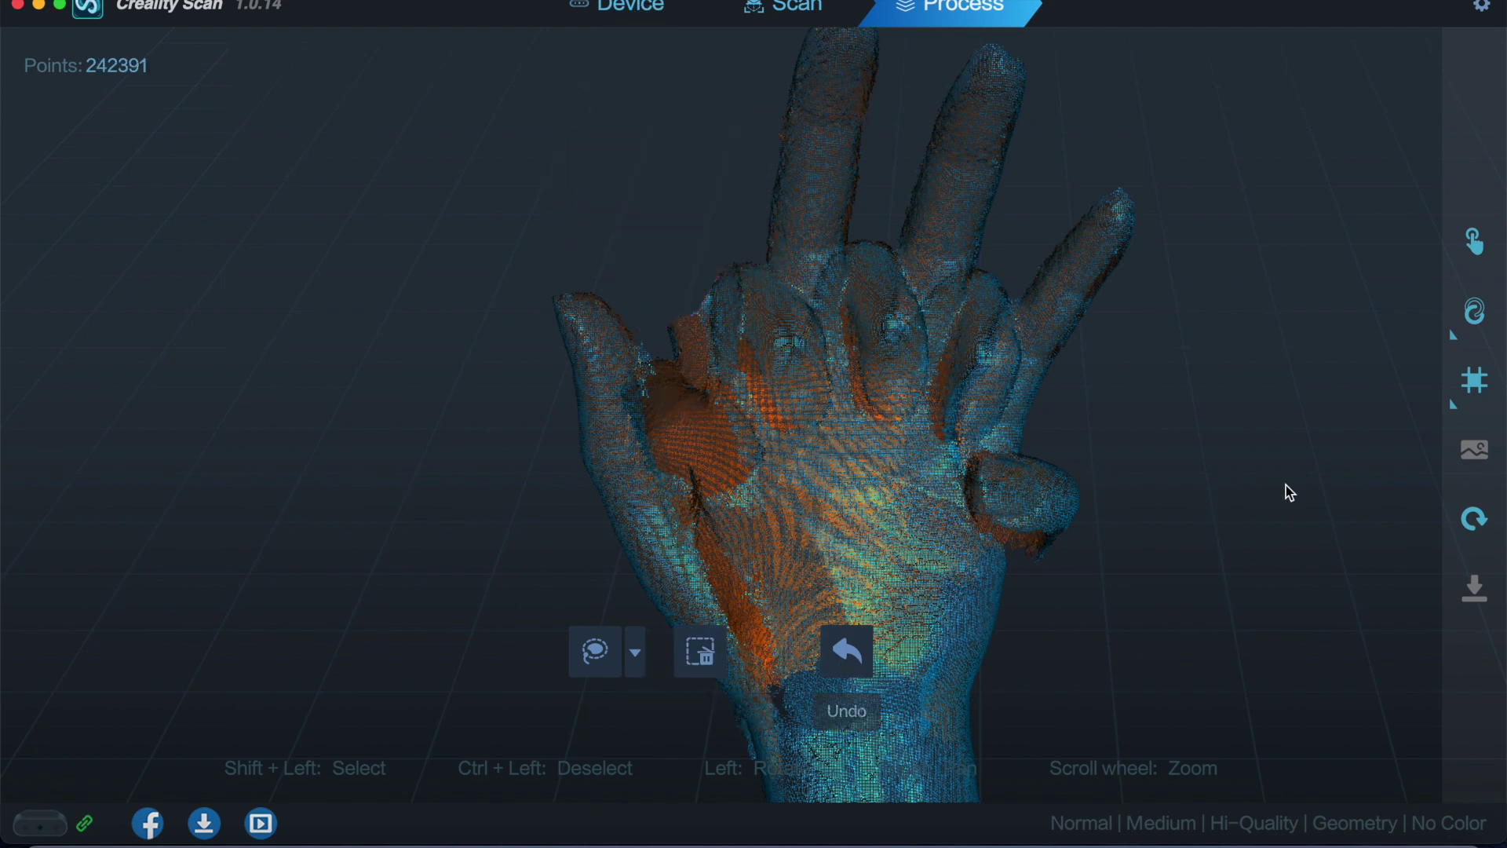
- Mesh the cleaned hand cloud manually at 1000000 faces with Fill Holes on, yielding 1011469 faces
click(1475, 385)
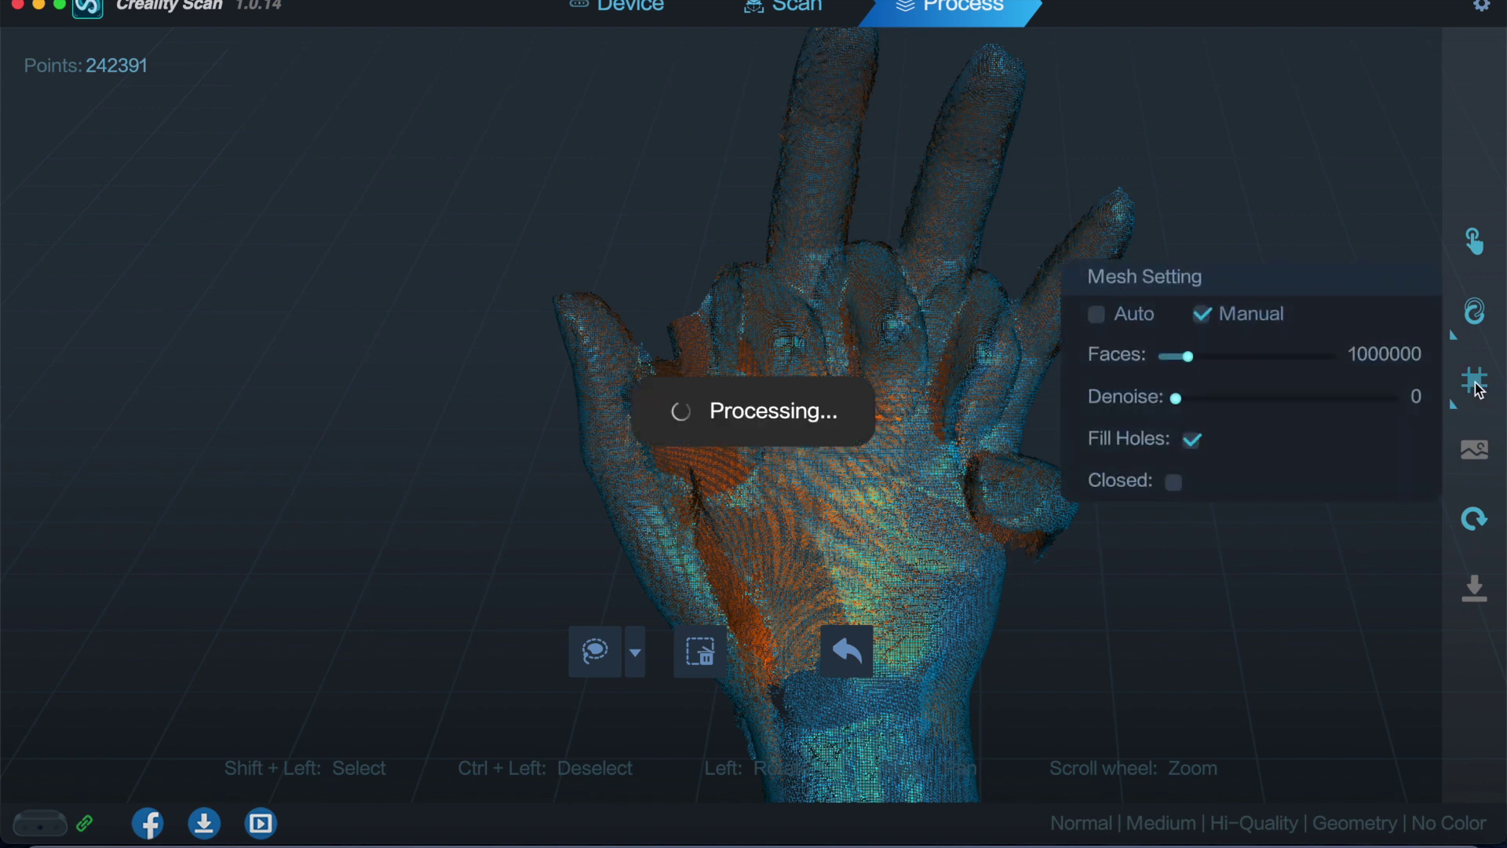
click(1248, 399)
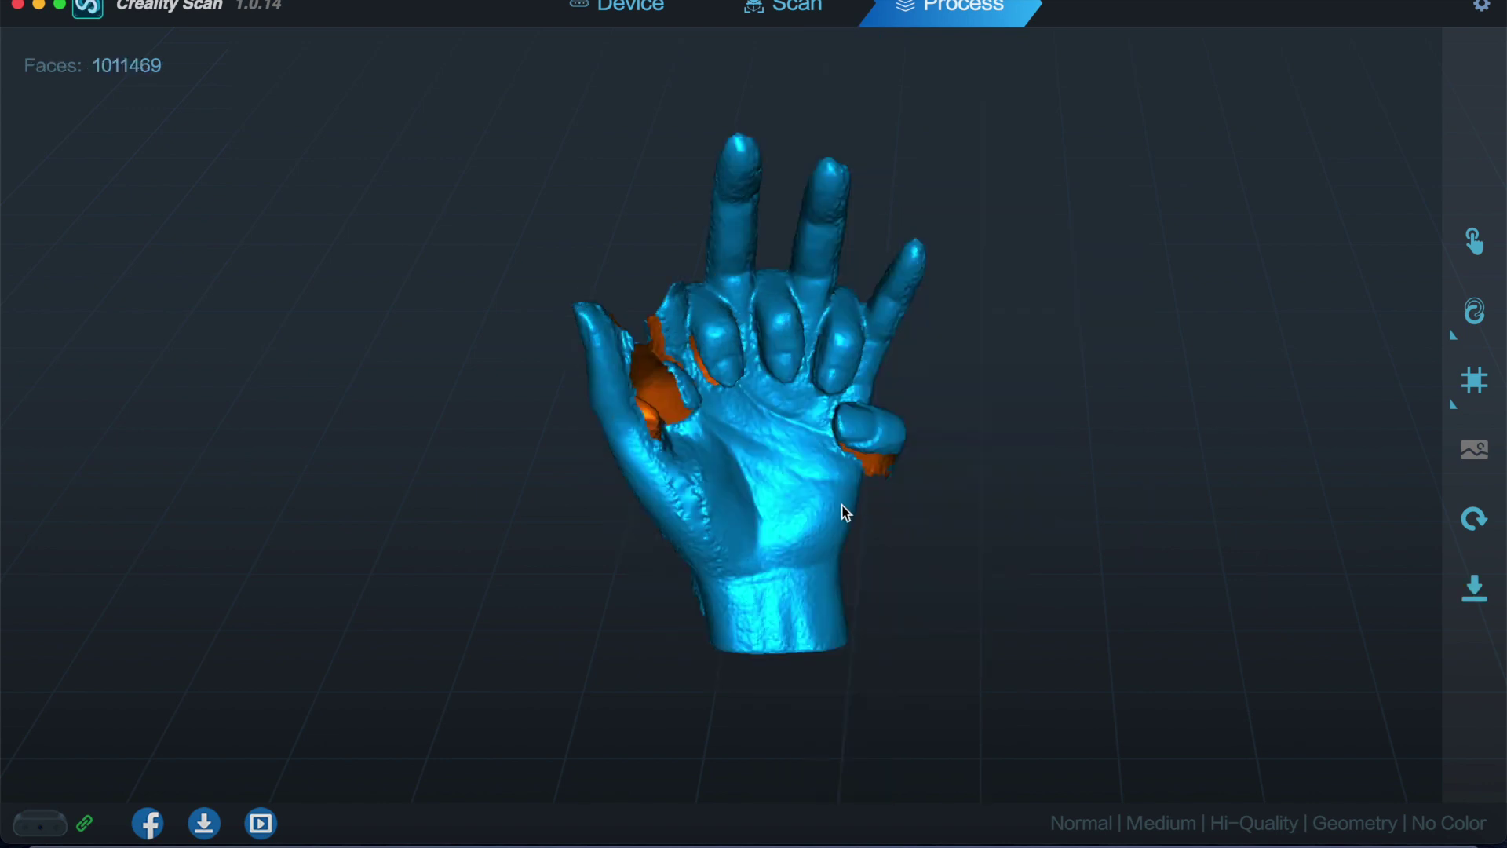
click(789, 514)
drag(789, 514, 765, 392)
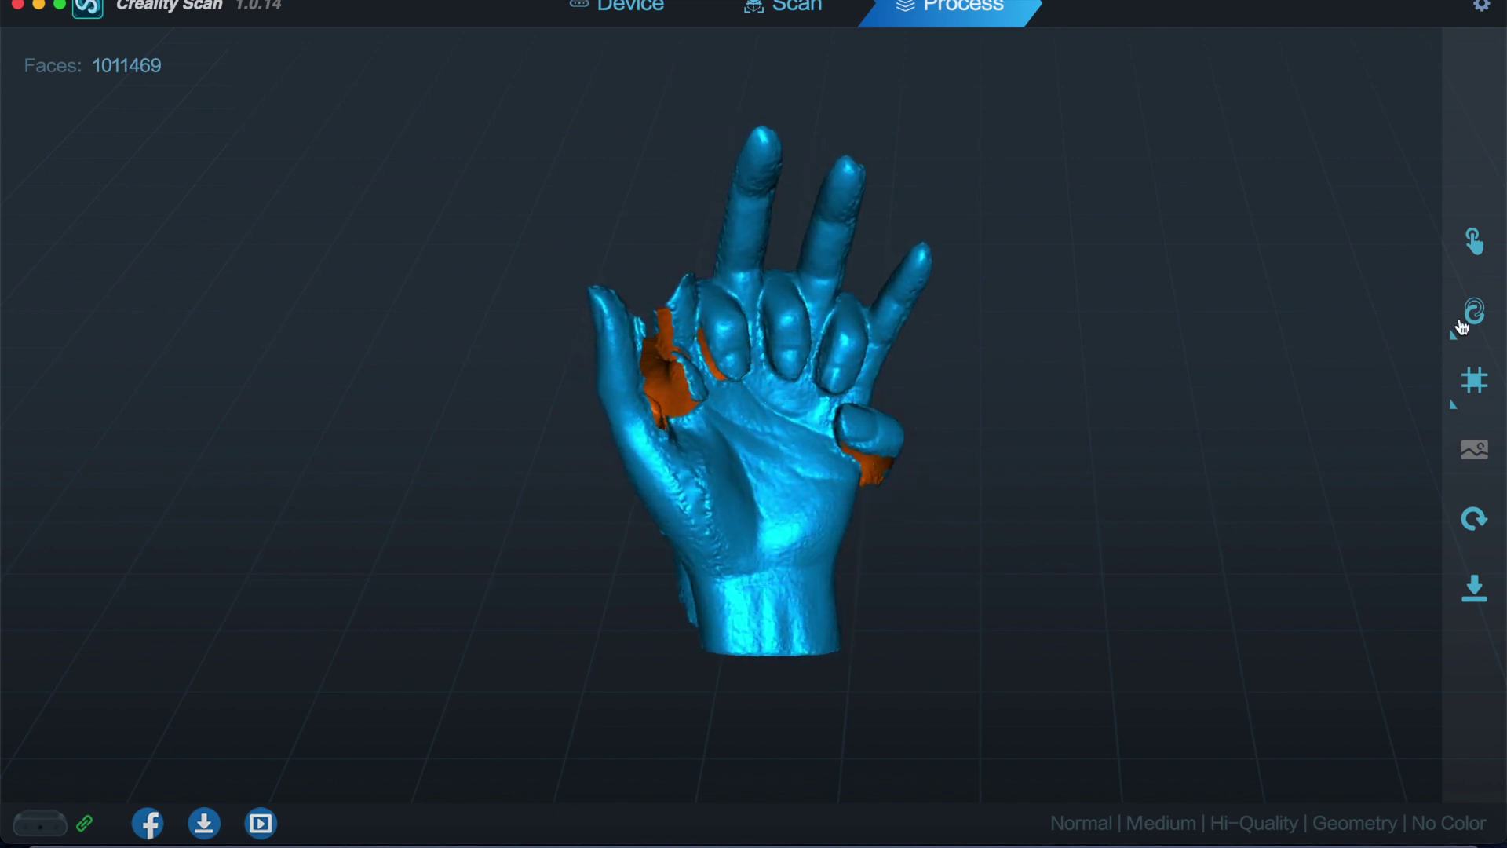
mouse_move(1473, 326)
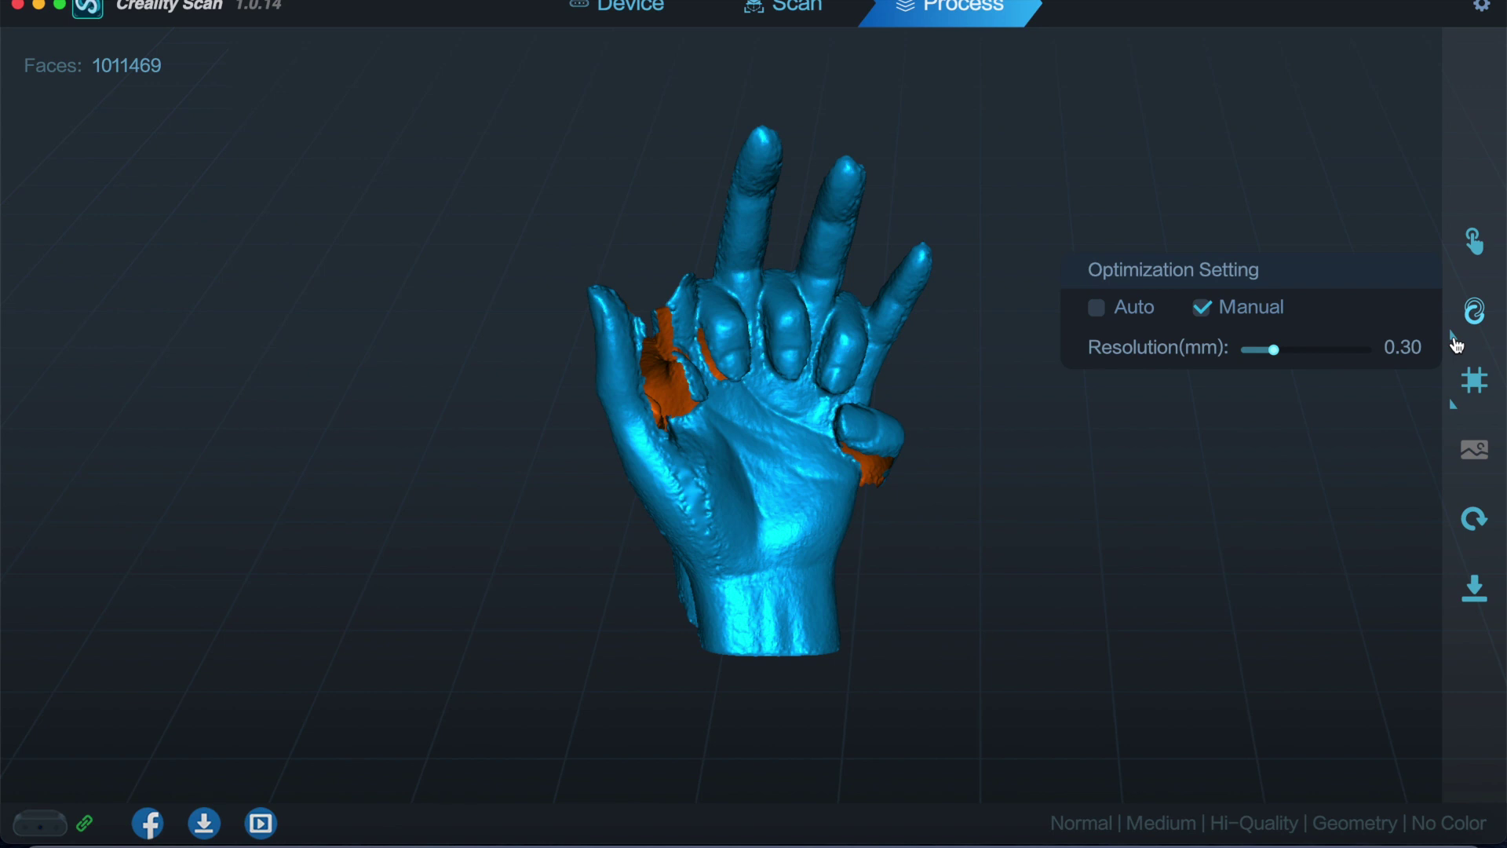
- Re-optimize the hand mesh at the manual 0.30 mm resolution
click(1465, 334)
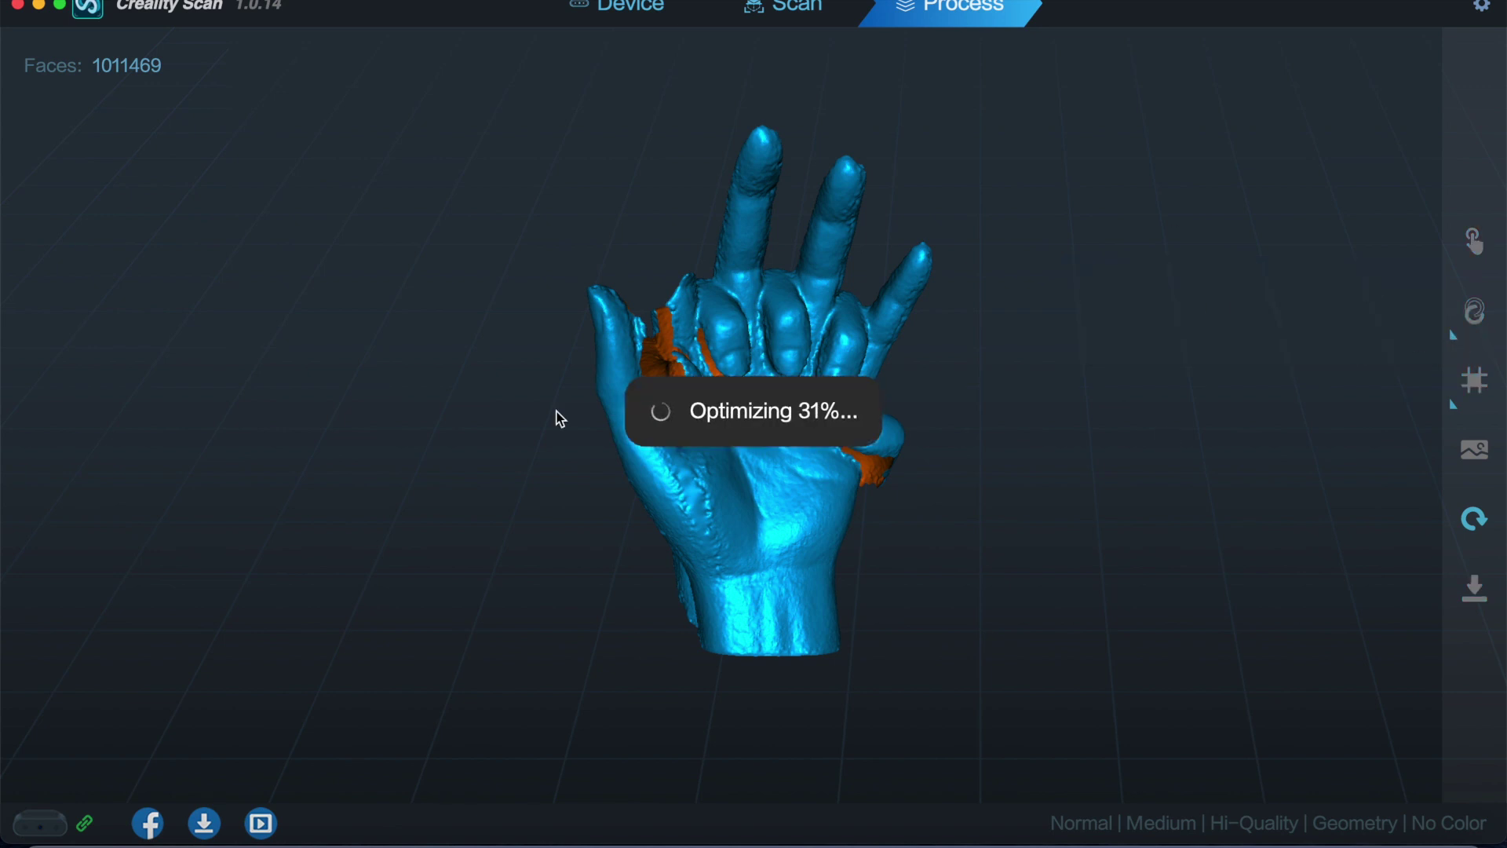